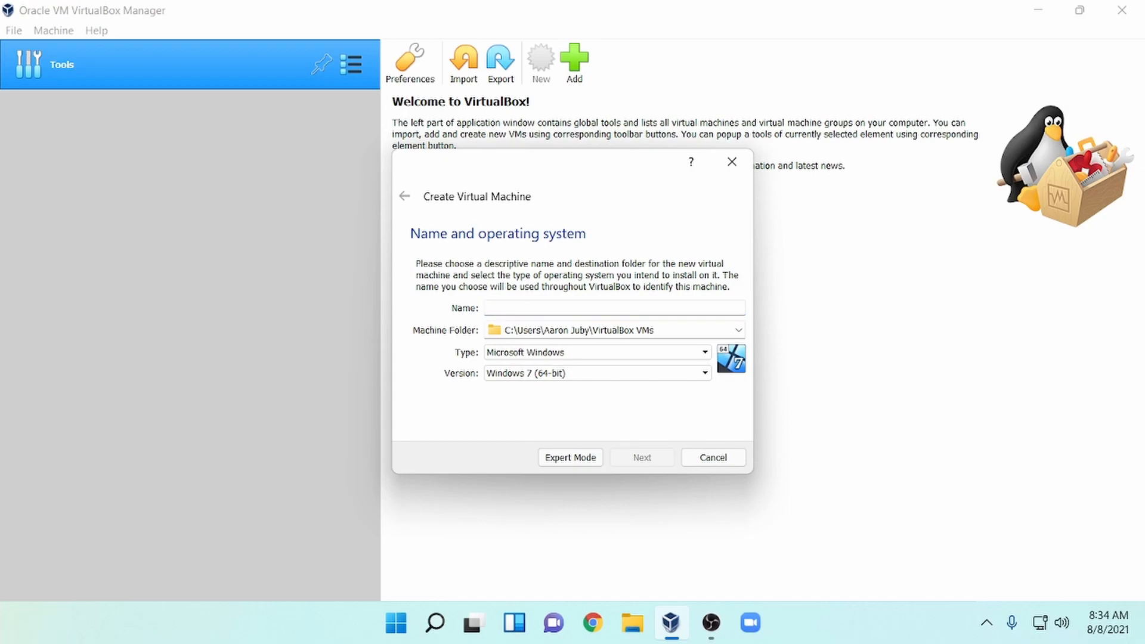
# Name the new virtual machine 'Ubuntu' and set its version to Debian (64-bit).
pyautogui.write('U')
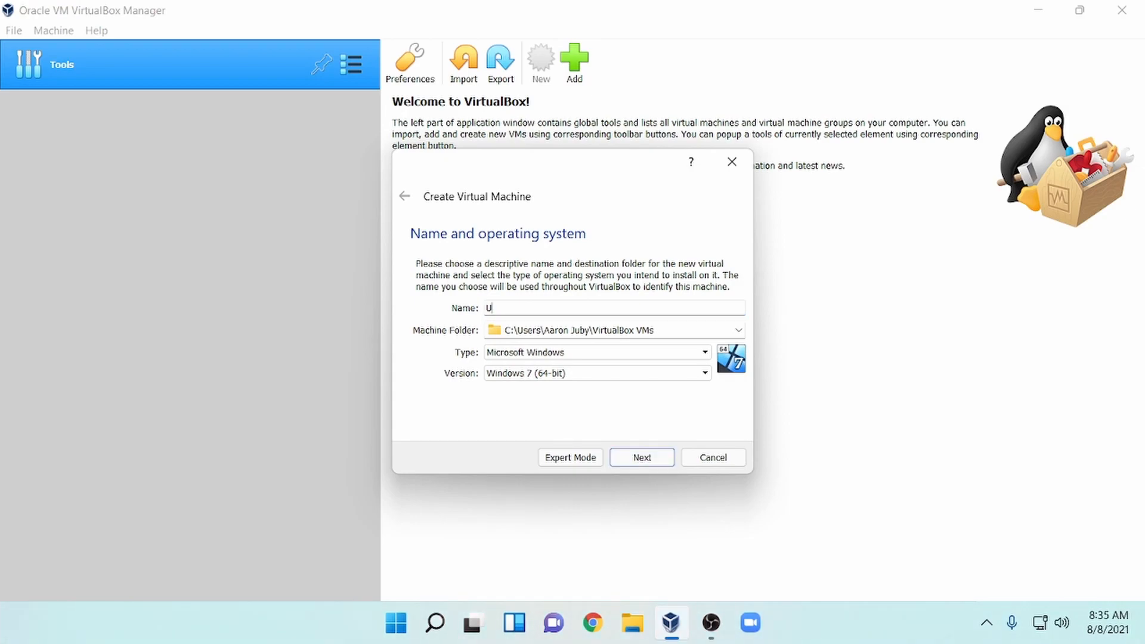
pyautogui.write('buntu')
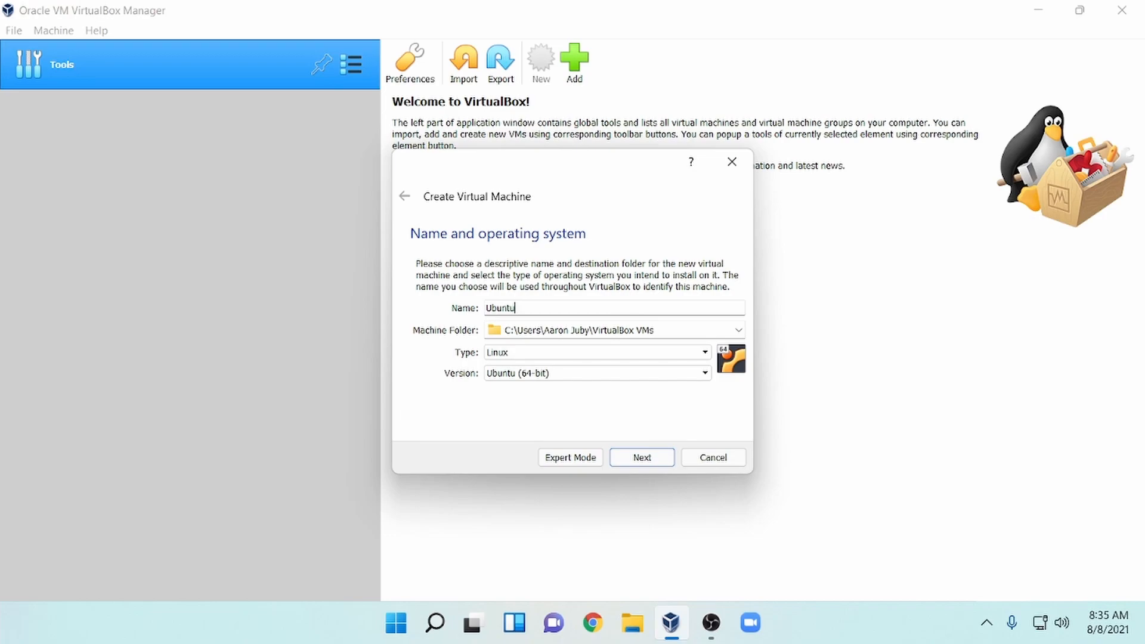
pyautogui.click(582, 376)
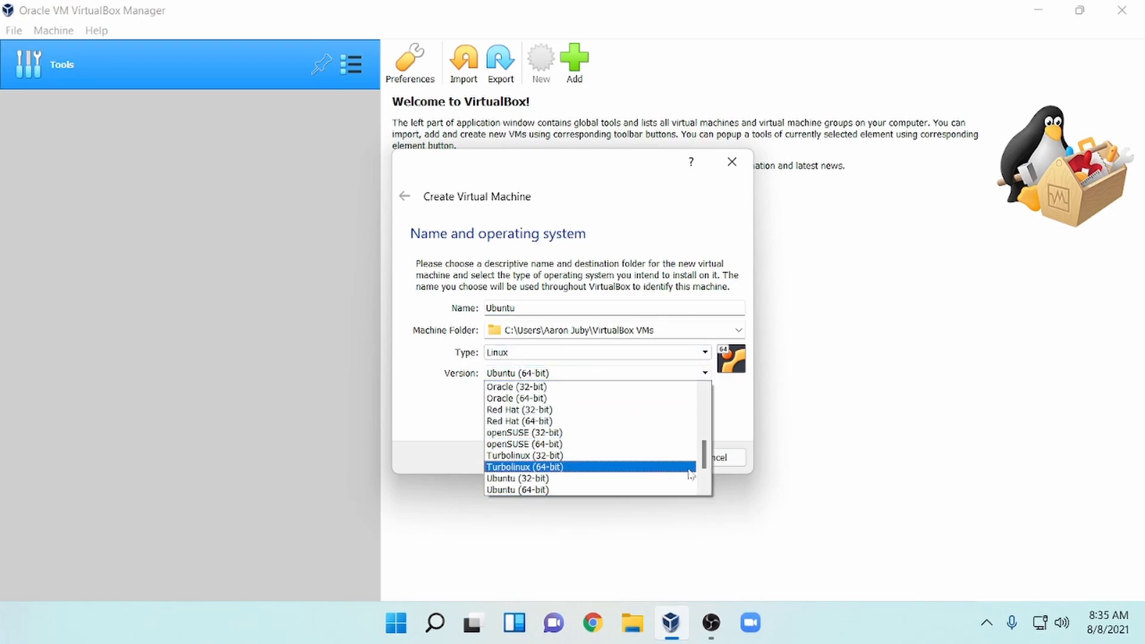
pyautogui.moveTo(705, 460); pyautogui.dragTo(714, 431)
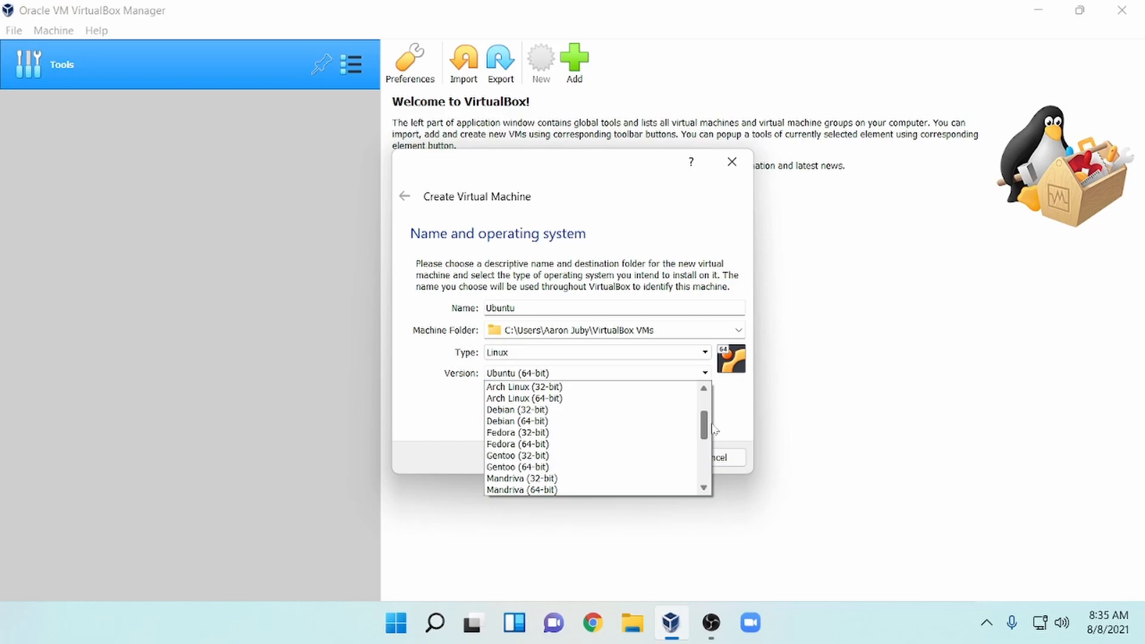
pyautogui.click(640, 425)
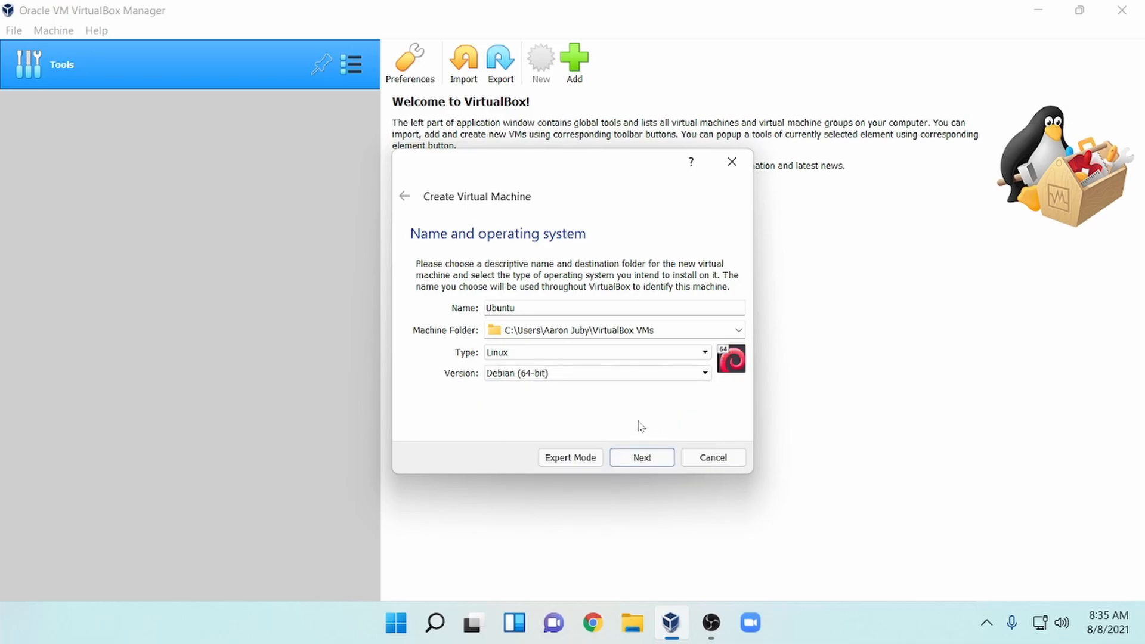
pyautogui.click(662, 465)
# Set the VM's memory size to 8196 MB.
pyautogui.moveTo(708, 317); pyautogui.dragTo(686, 319)
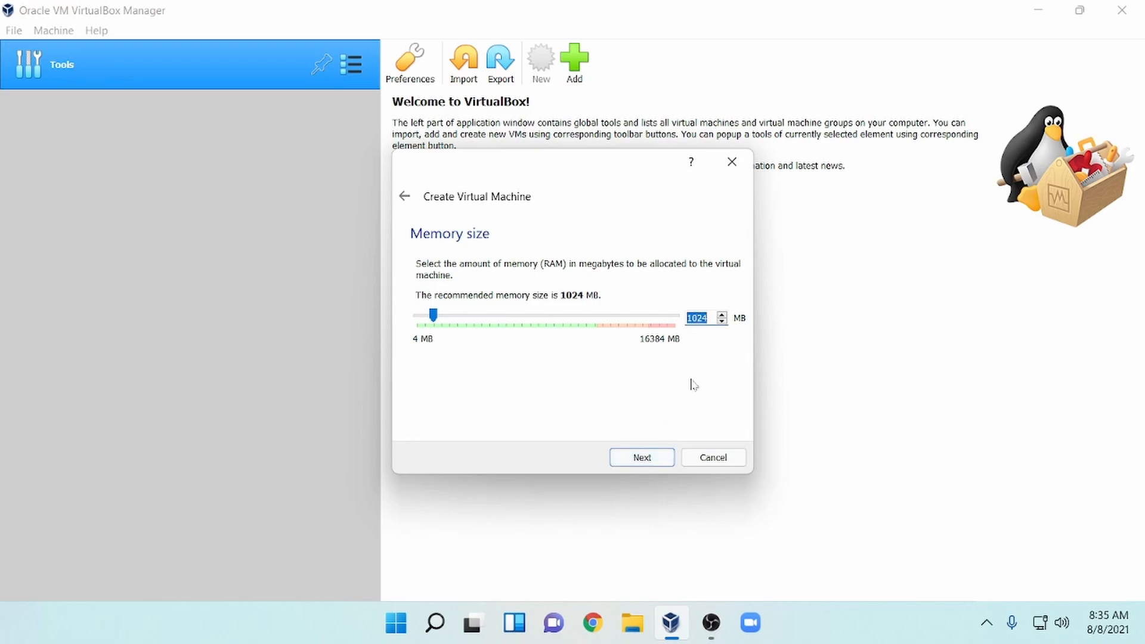
pyautogui.write('8196')
pyautogui.click(667, 459)
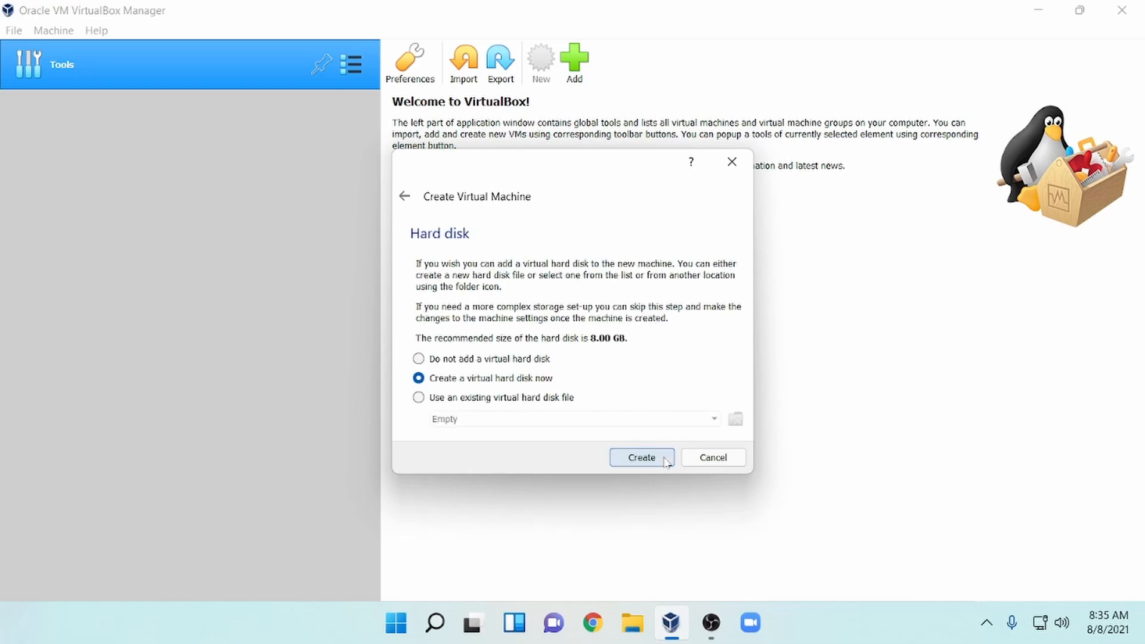
# Create a dynamically allocated 50 GB VDI hard disk and finish the VM.
pyautogui.click(667, 461)
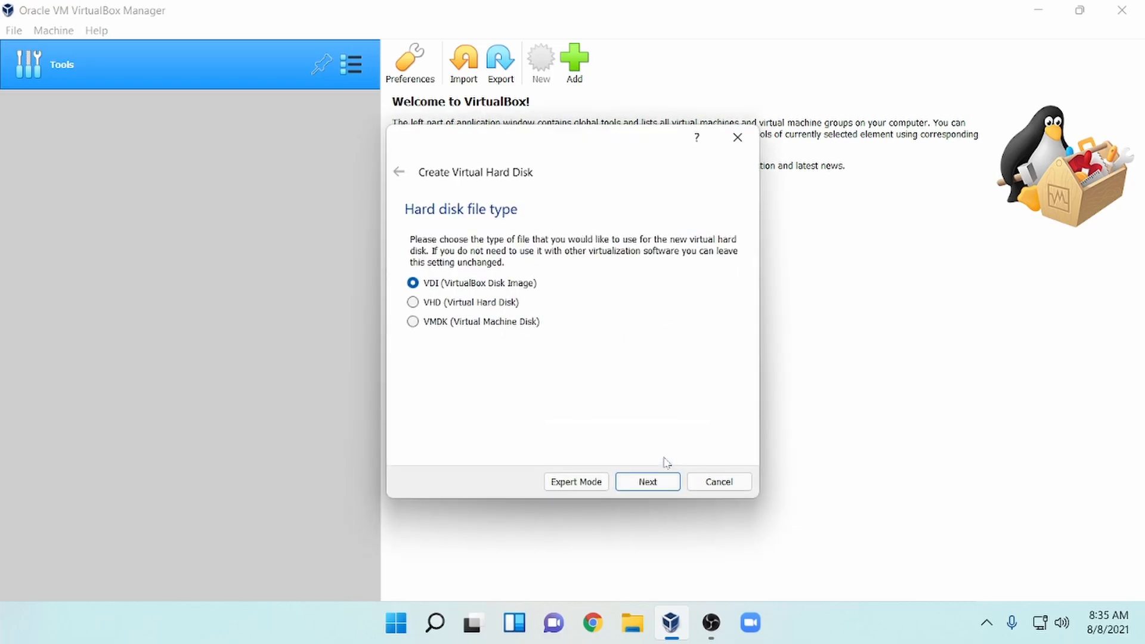
pyautogui.click(675, 485)
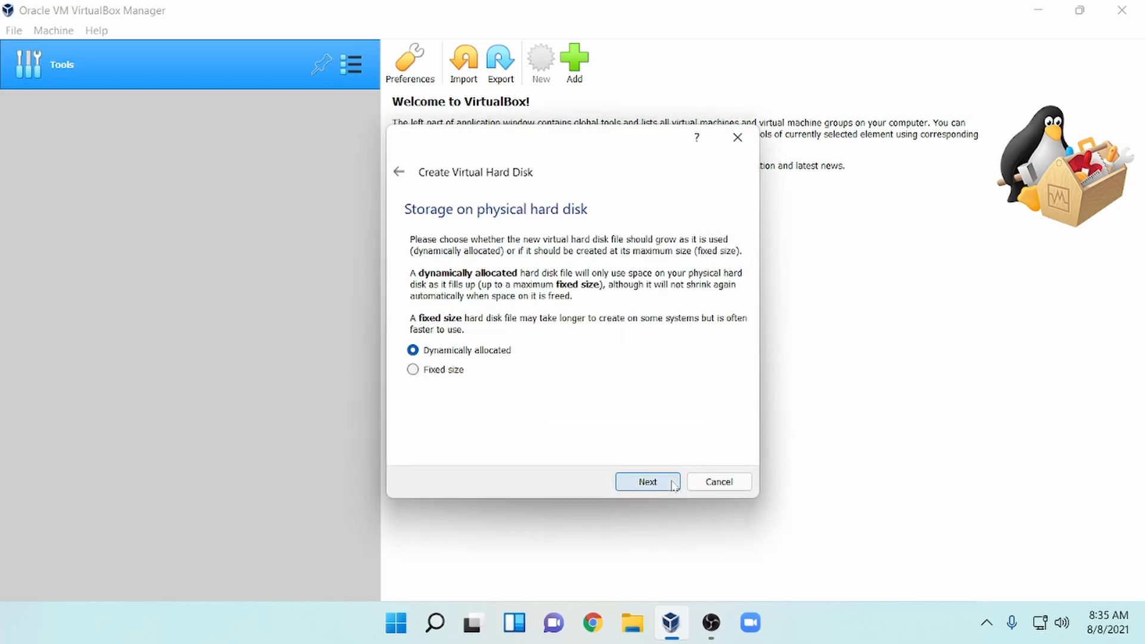
pyautogui.click(674, 485)
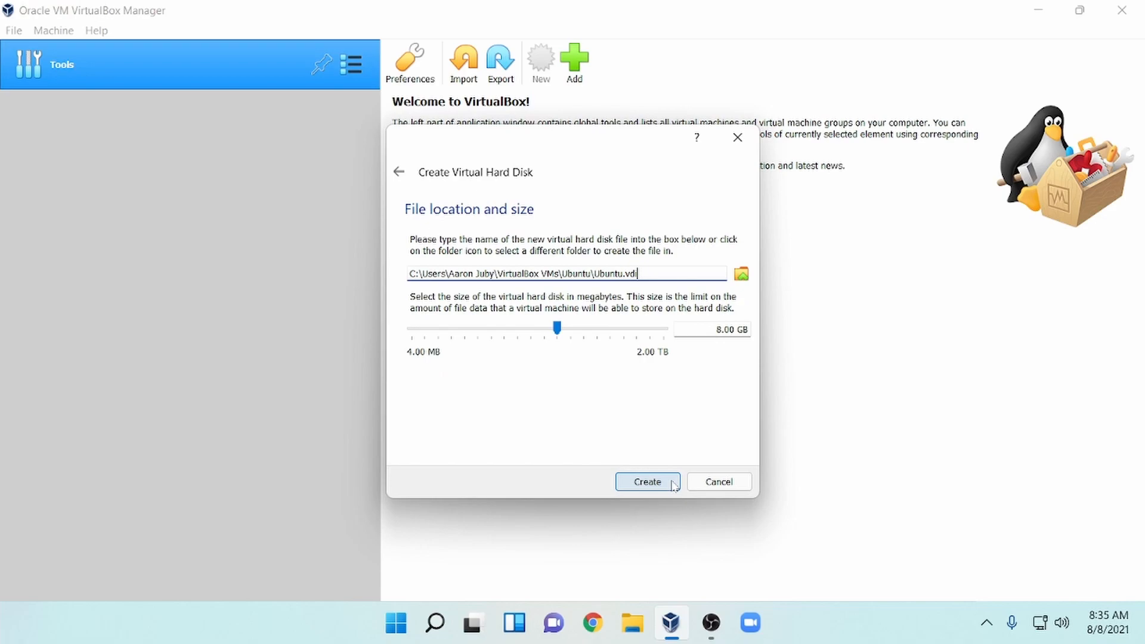
pyautogui.moveTo(716, 330); pyautogui.dragTo(743, 330)
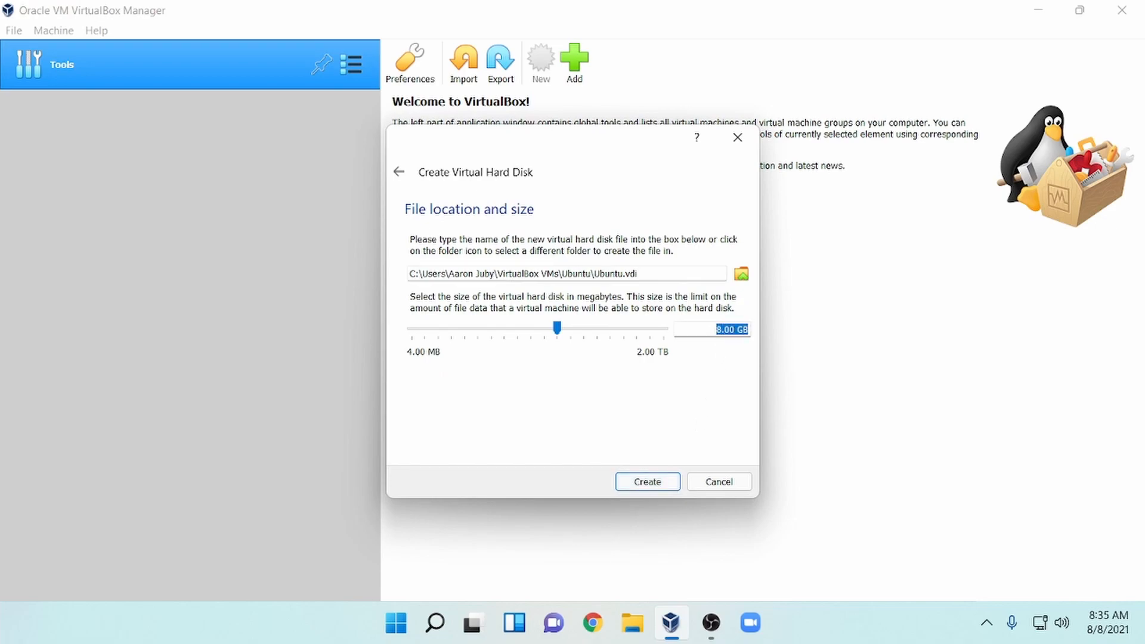
pyautogui.write('50')
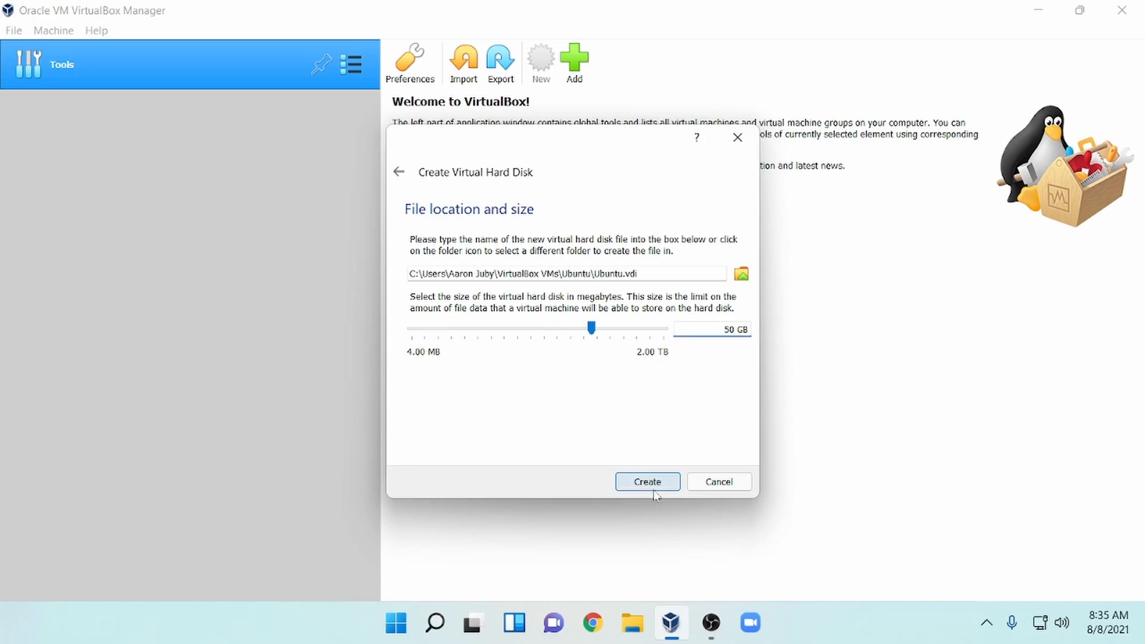
pyautogui.click(648, 482)
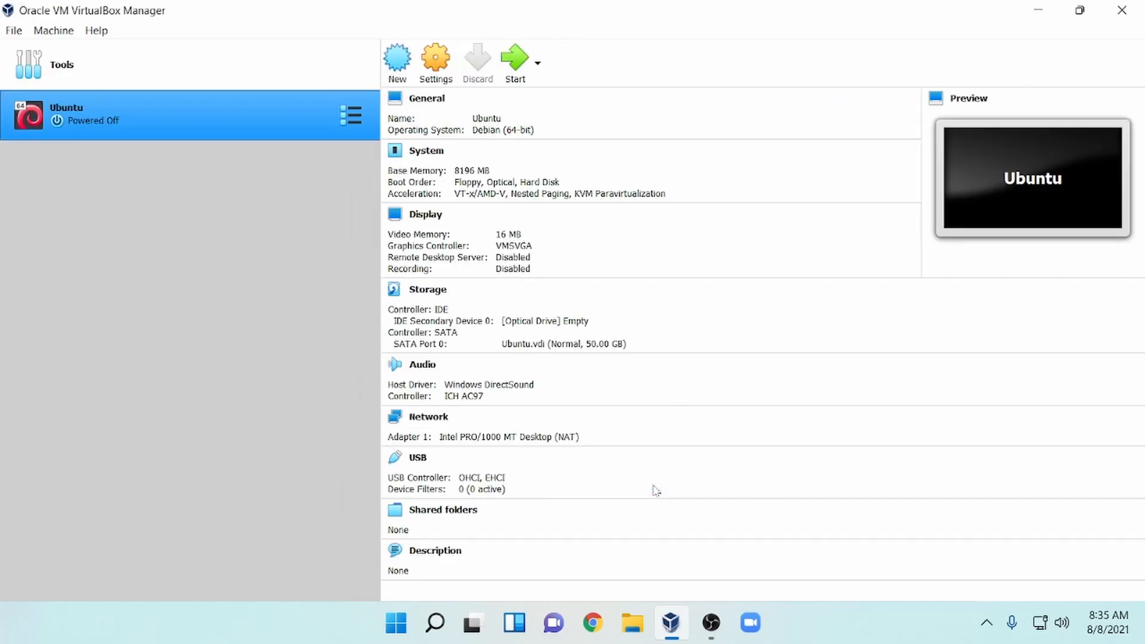
# Give the Ubuntu VM 6 processors in its System settings.
pyautogui.click(445, 65)
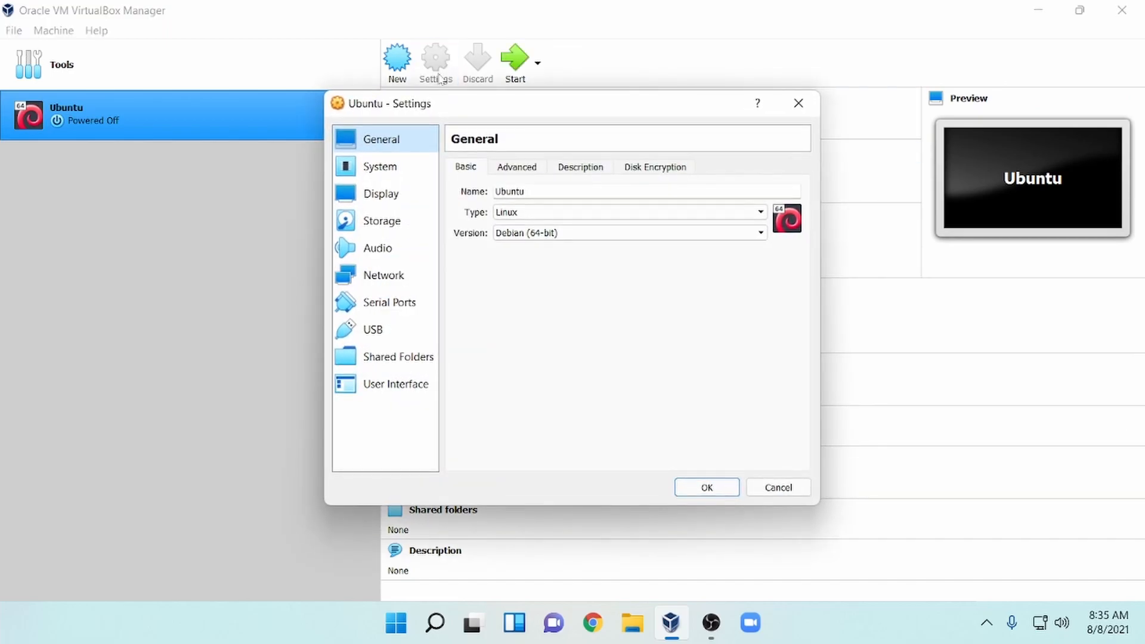
pyautogui.click(411, 175)
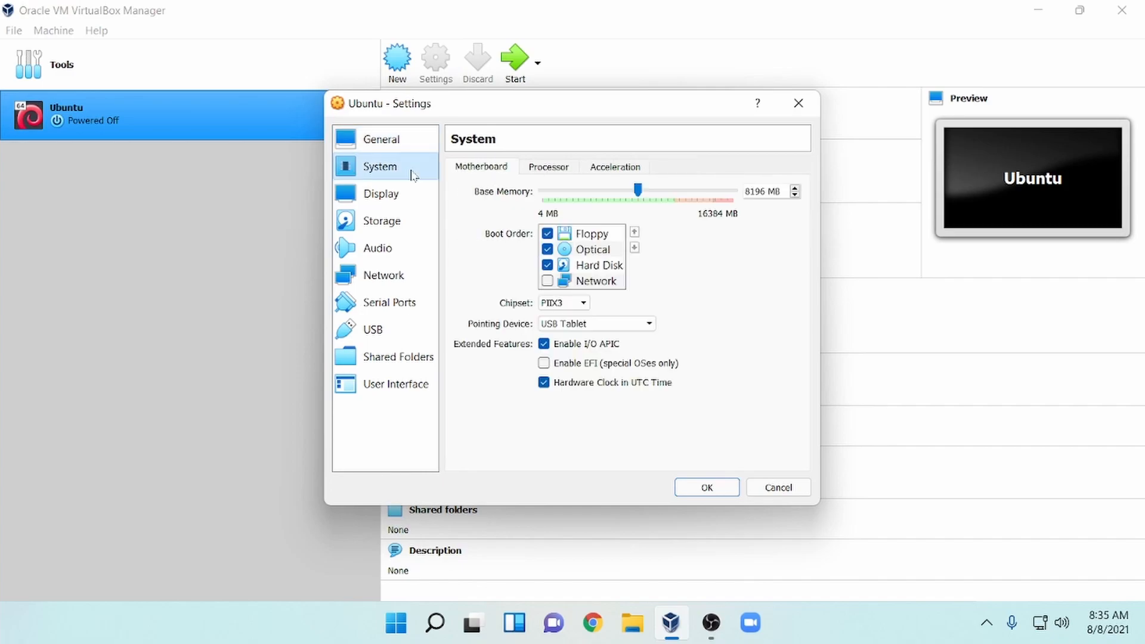
pyautogui.click(544, 174)
pyautogui.moveTo(544, 191); pyautogui.dragTo(638, 207)
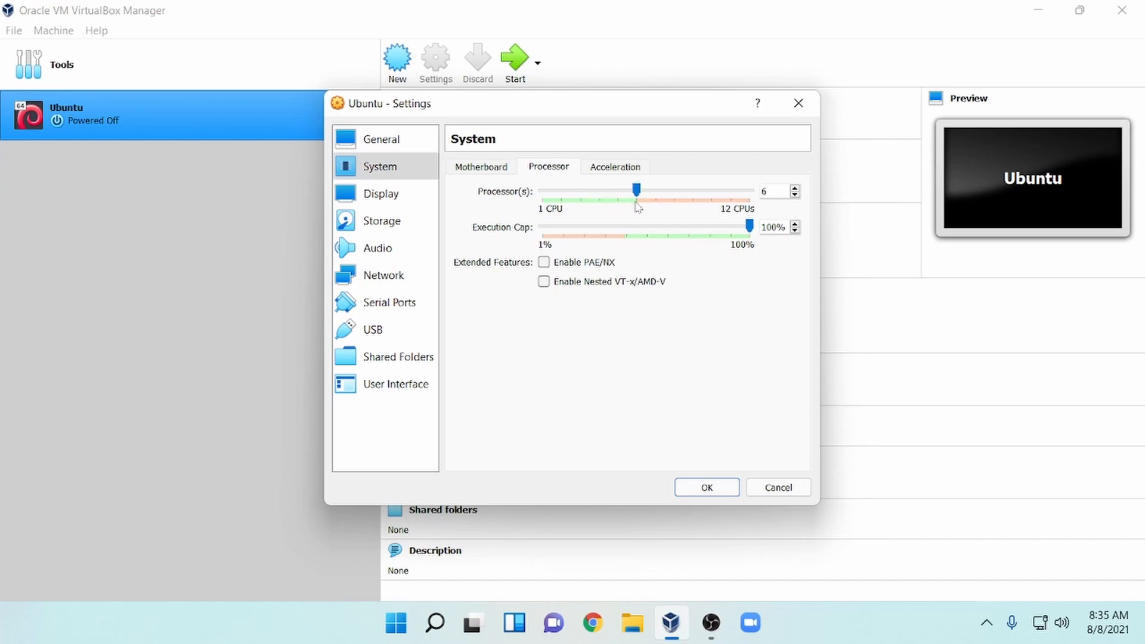
# Set video memory to 128 MB and the graphics controller to VBoxSVGA.
pyautogui.click(420, 194)
pyautogui.moveTo(570, 193); pyautogui.dragTo(745, 197)
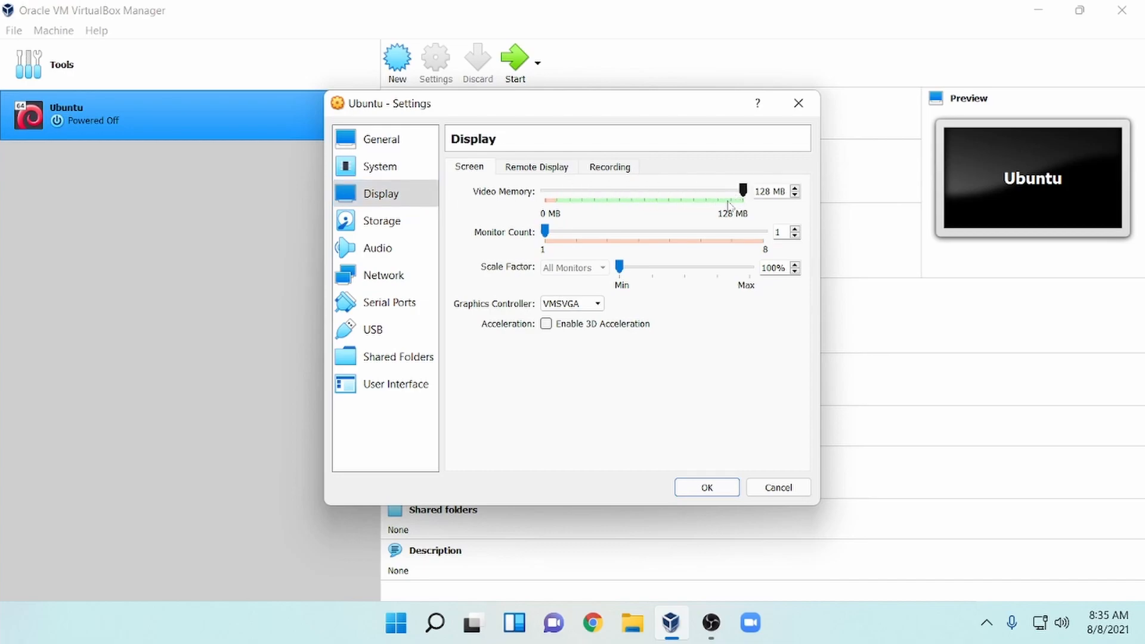
pyautogui.click(591, 306)
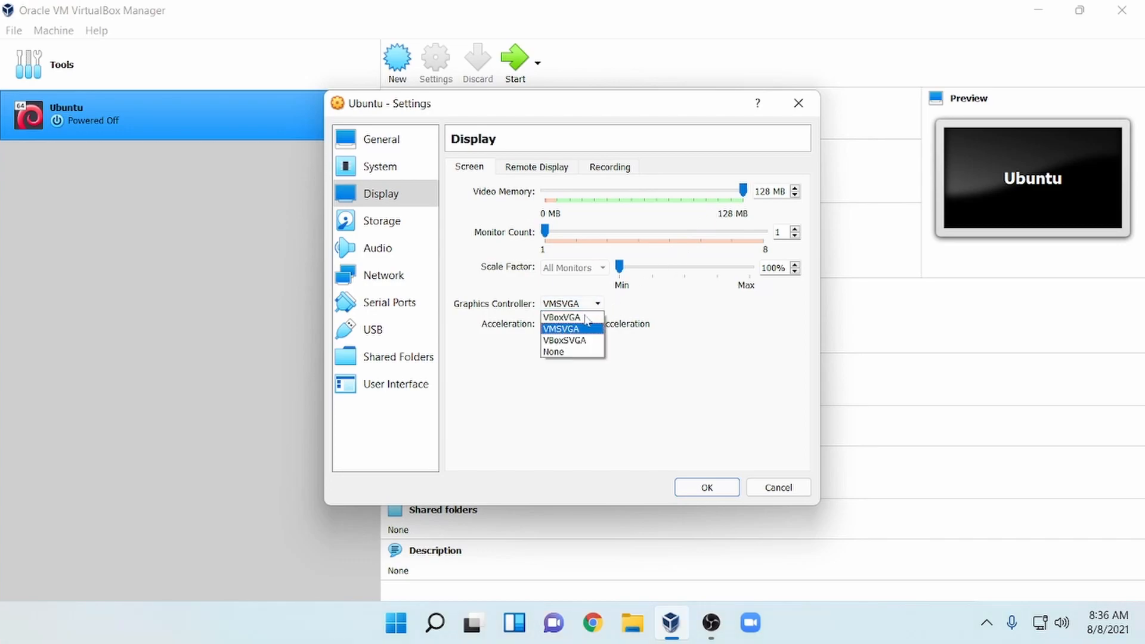
pyautogui.click(584, 340)
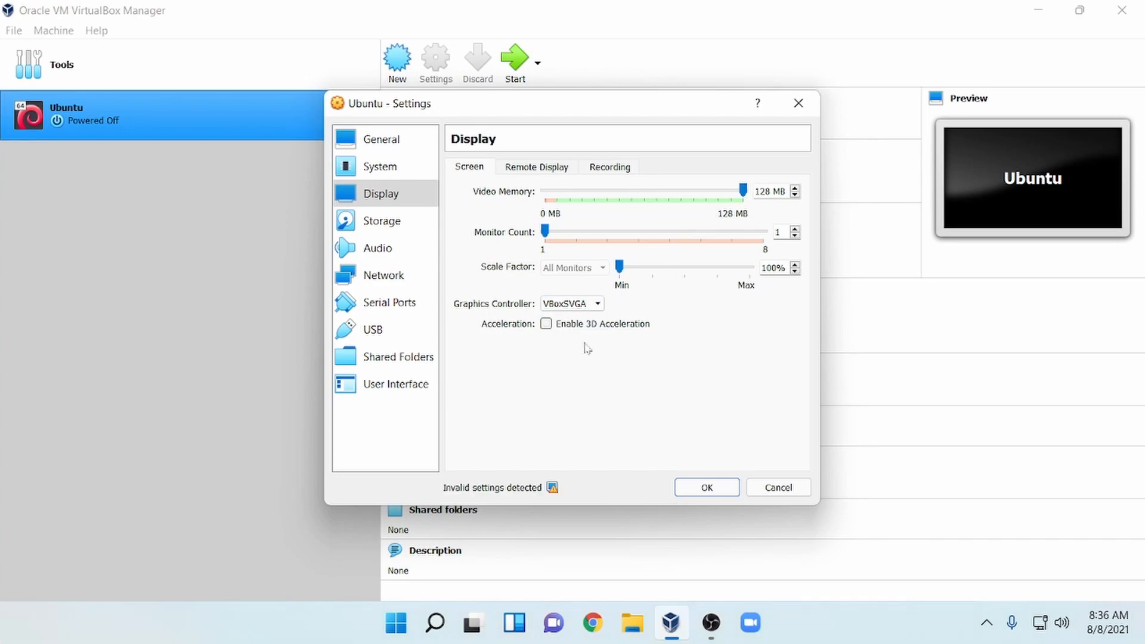
pyautogui.click(384, 221)
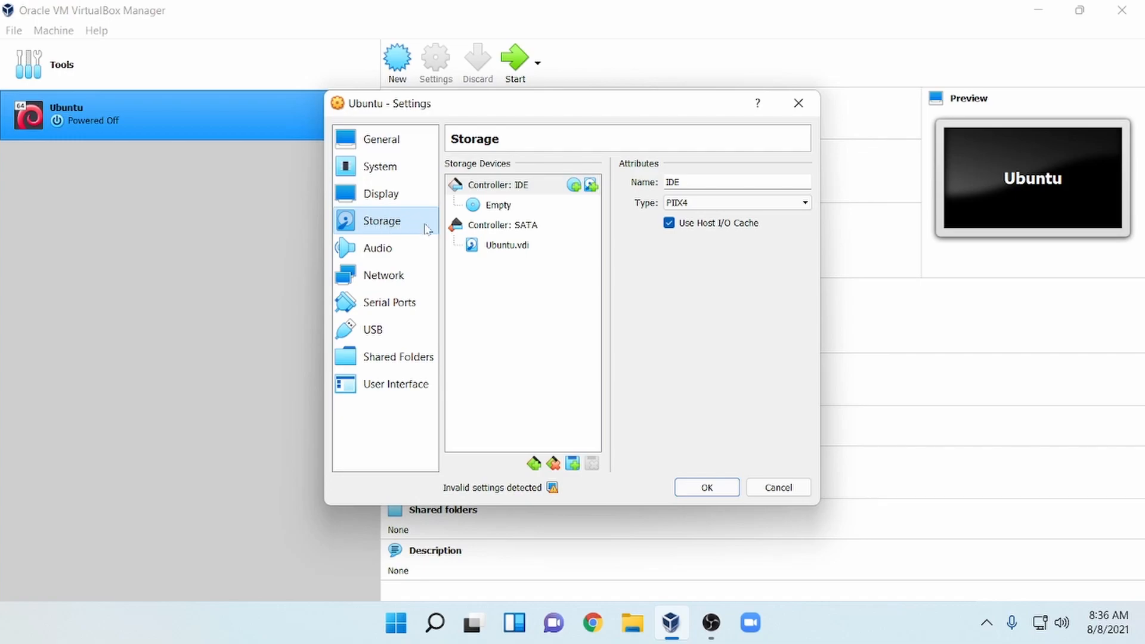
# Load ubuntu-20.04.2.0-desktop-amd64.iso into the empty IDE optical drive and save the settings.
pyautogui.click(539, 211)
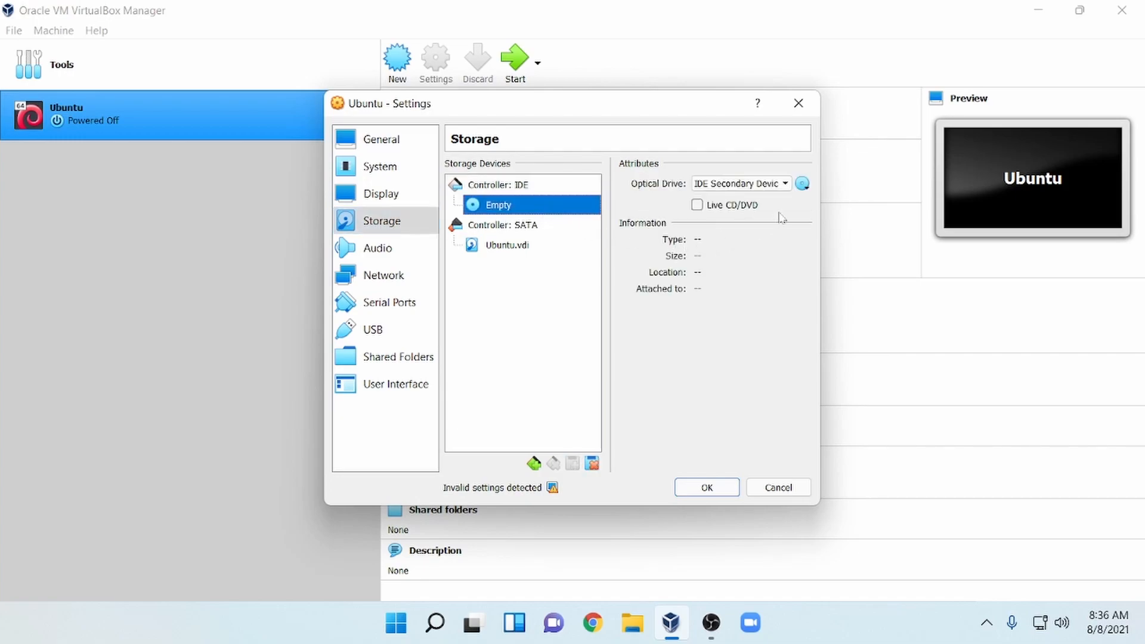
pyautogui.click(803, 185)
pyautogui.click(802, 206)
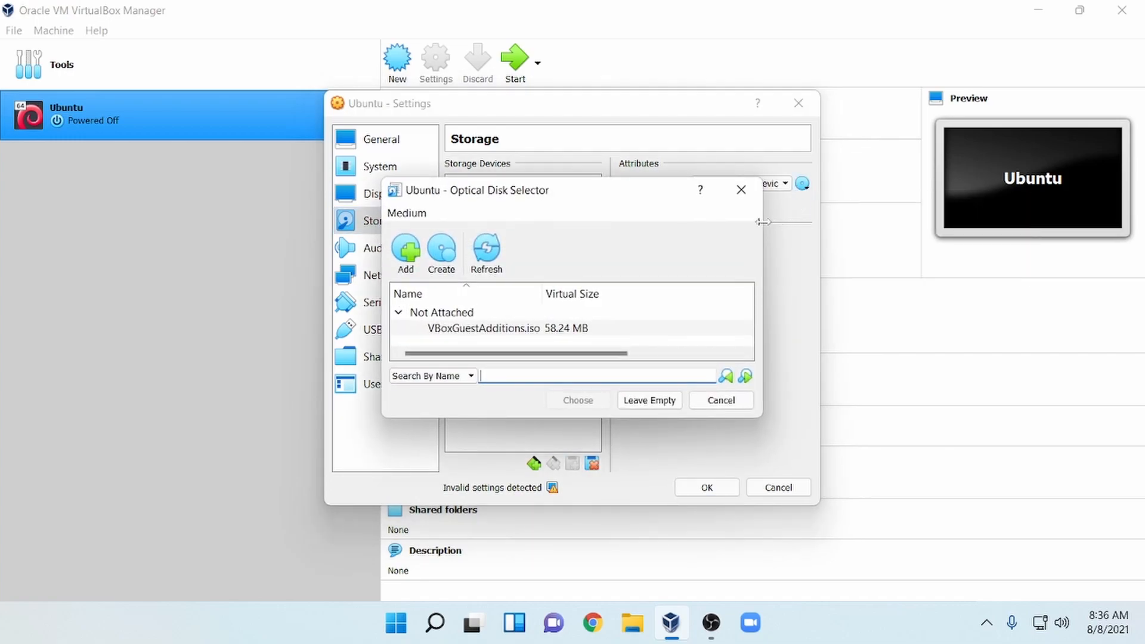
pyautogui.click(408, 262)
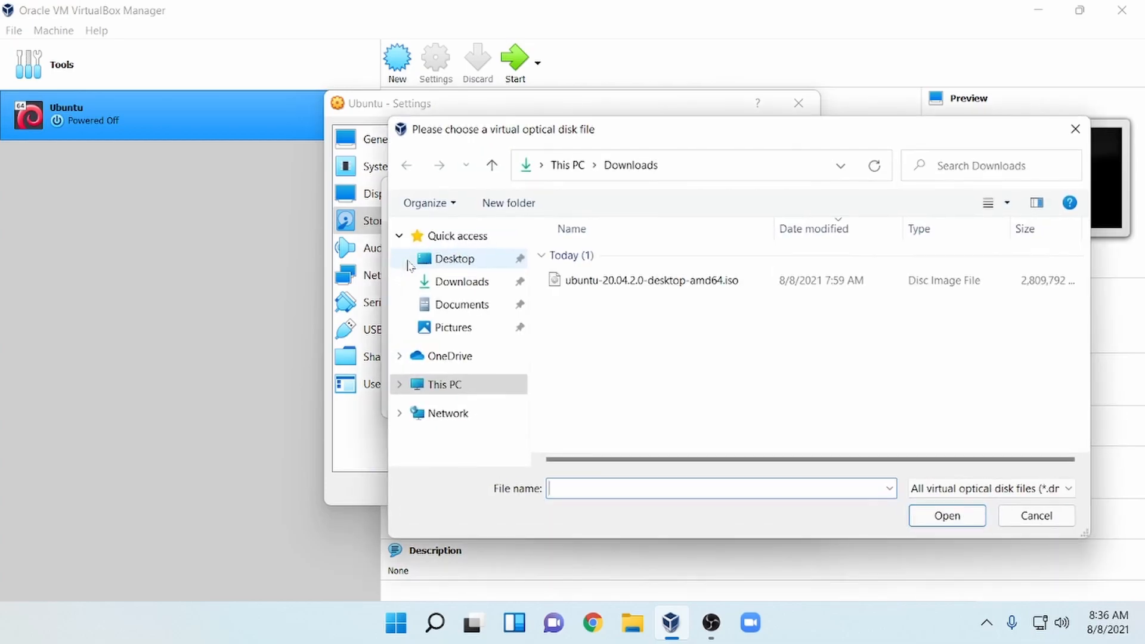
pyautogui.click(596, 281)
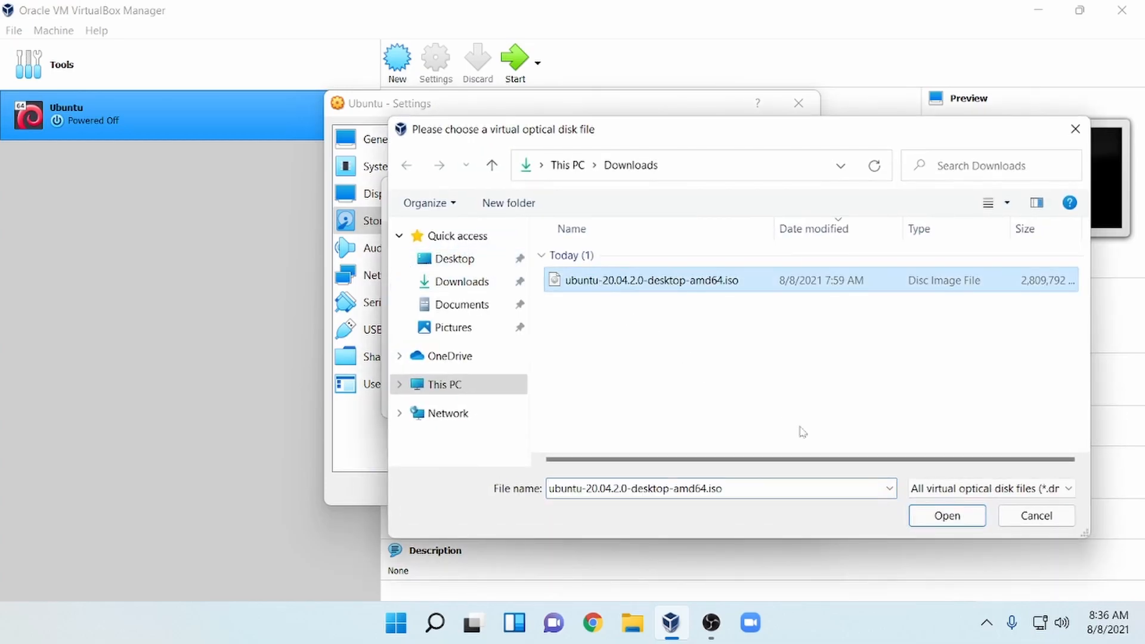
pyautogui.click(947, 516)
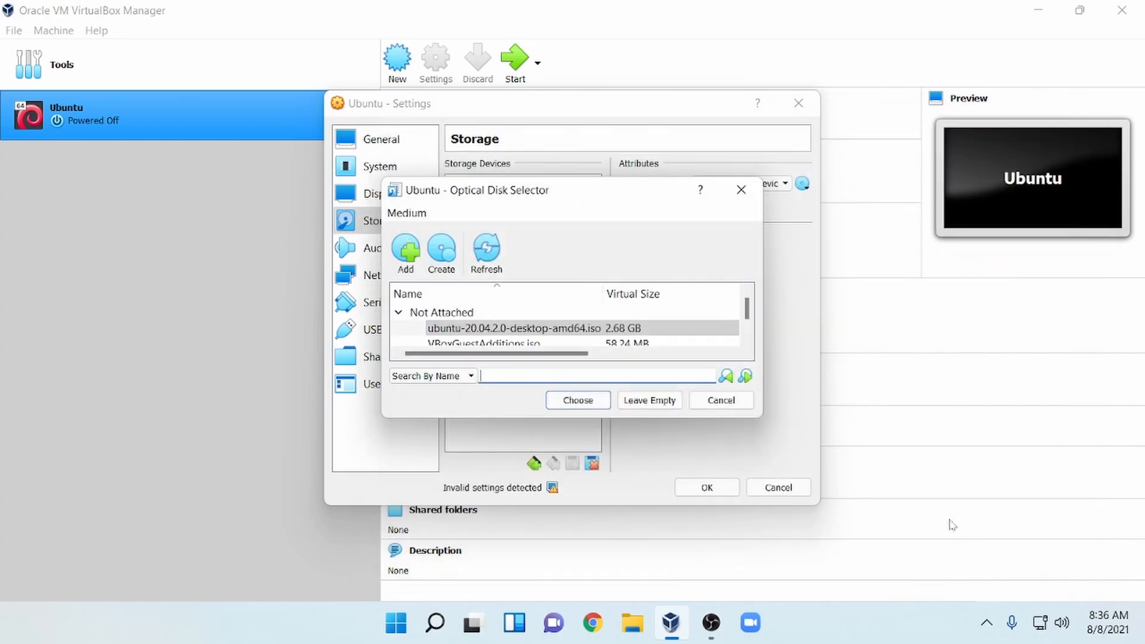
pyautogui.click(589, 403)
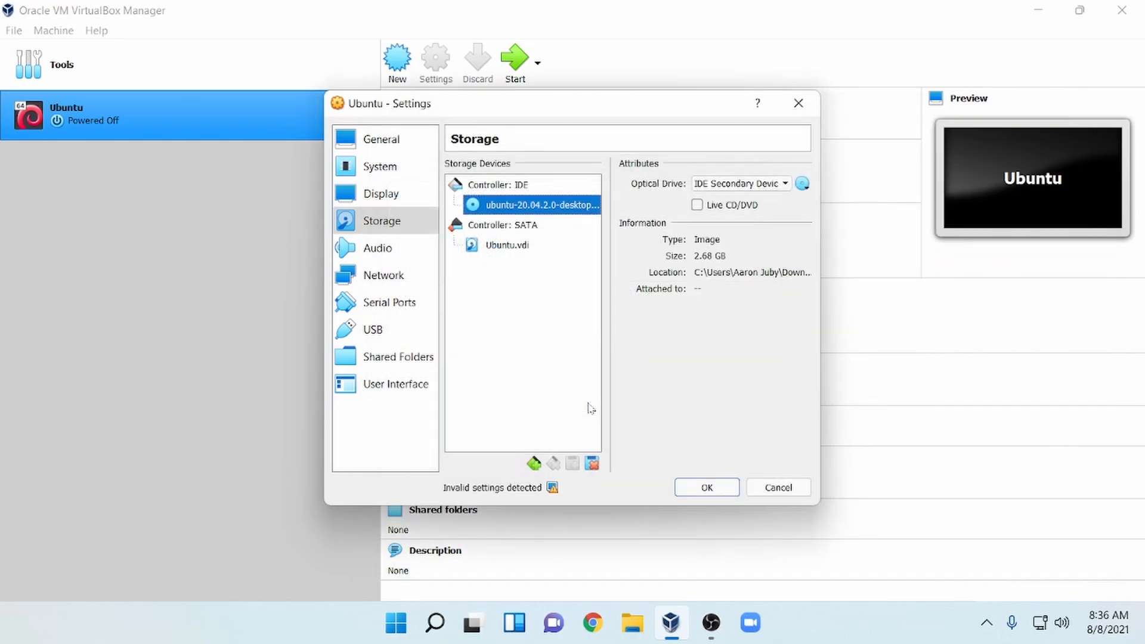
pyautogui.click(727, 490)
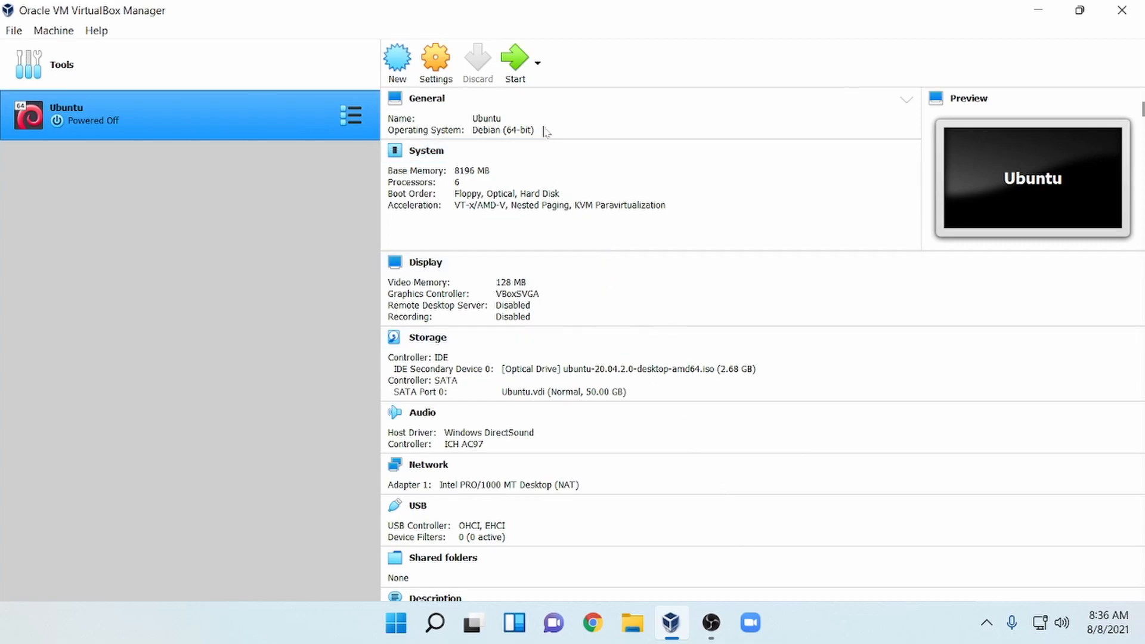
# Boot the Ubuntu VM, maximize its window, and dismiss the keyboard and mouse notices.
pyautogui.click(515, 62)
pyautogui.click(737, 96)
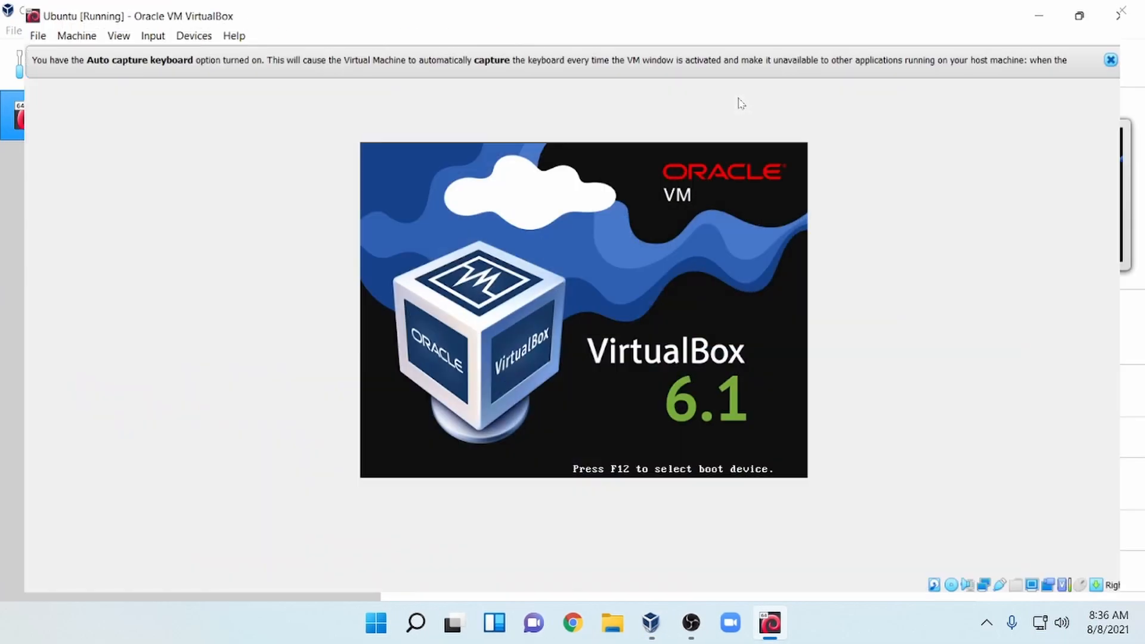
pyautogui.click(1104, 62)
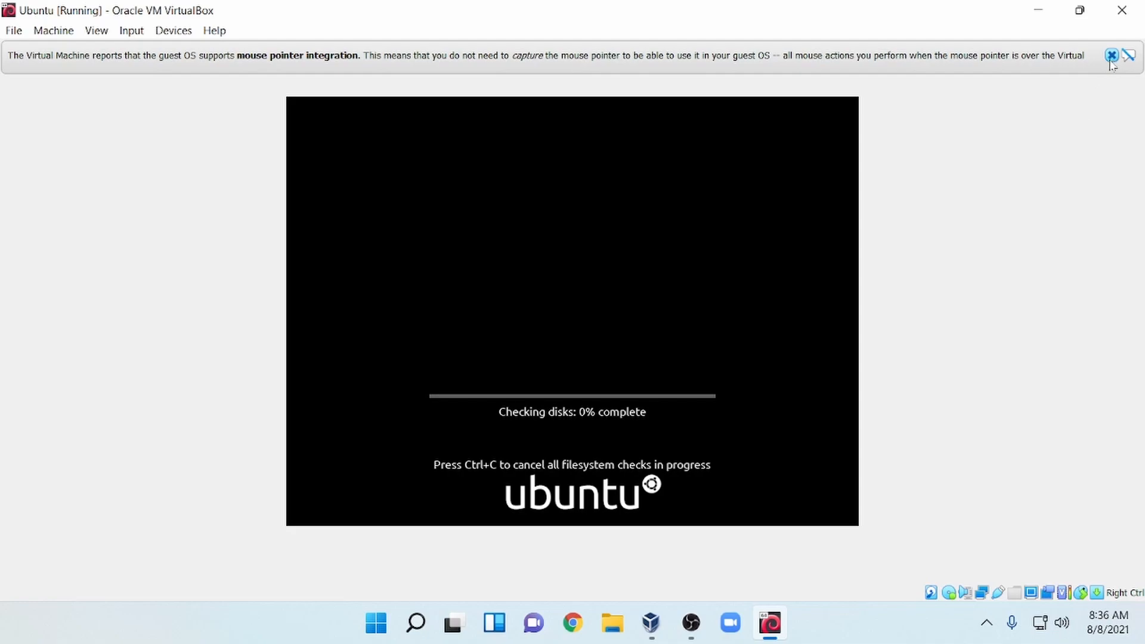
pyautogui.click(1110, 62)
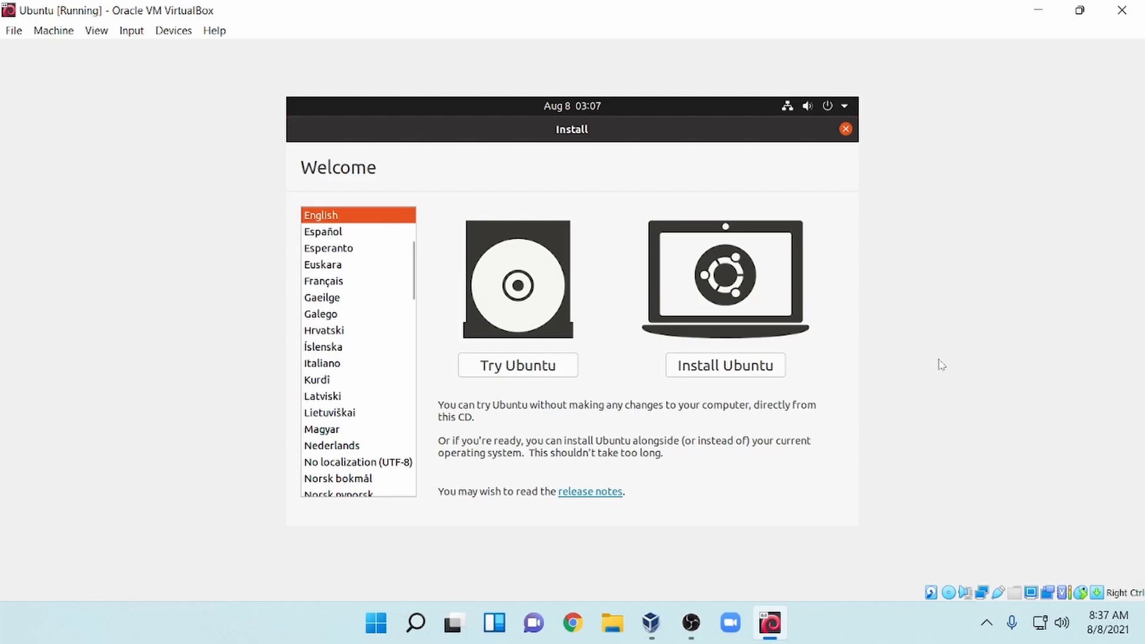
# Choose Install Ubuntu with English (US) keyboard and normal installation with updates.
pyautogui.click(770, 367)
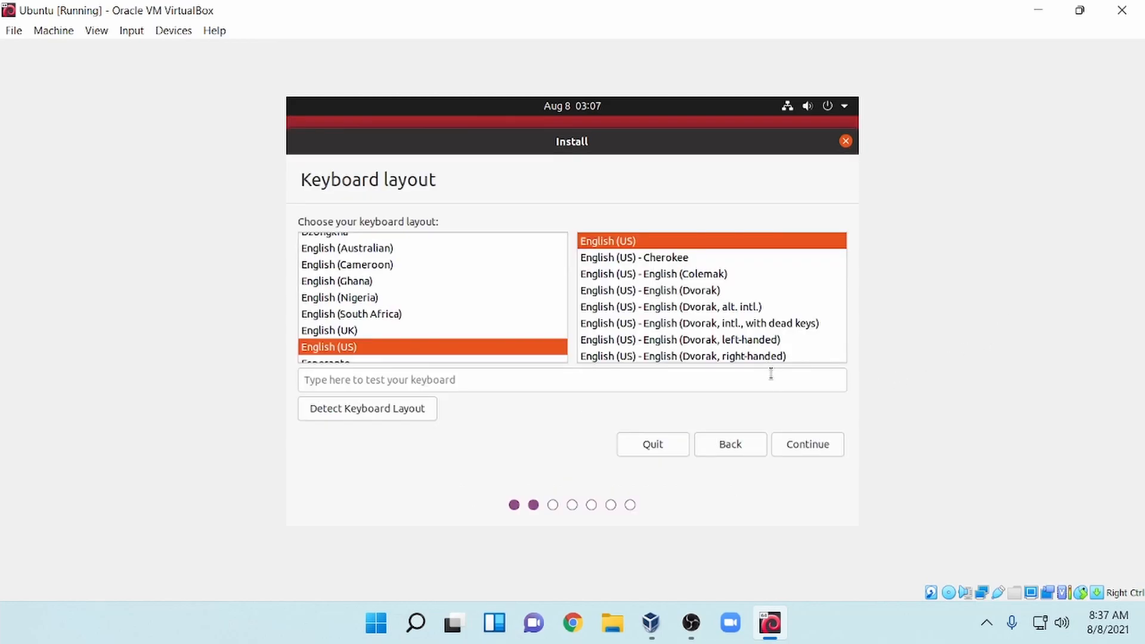
pyautogui.click(828, 449)
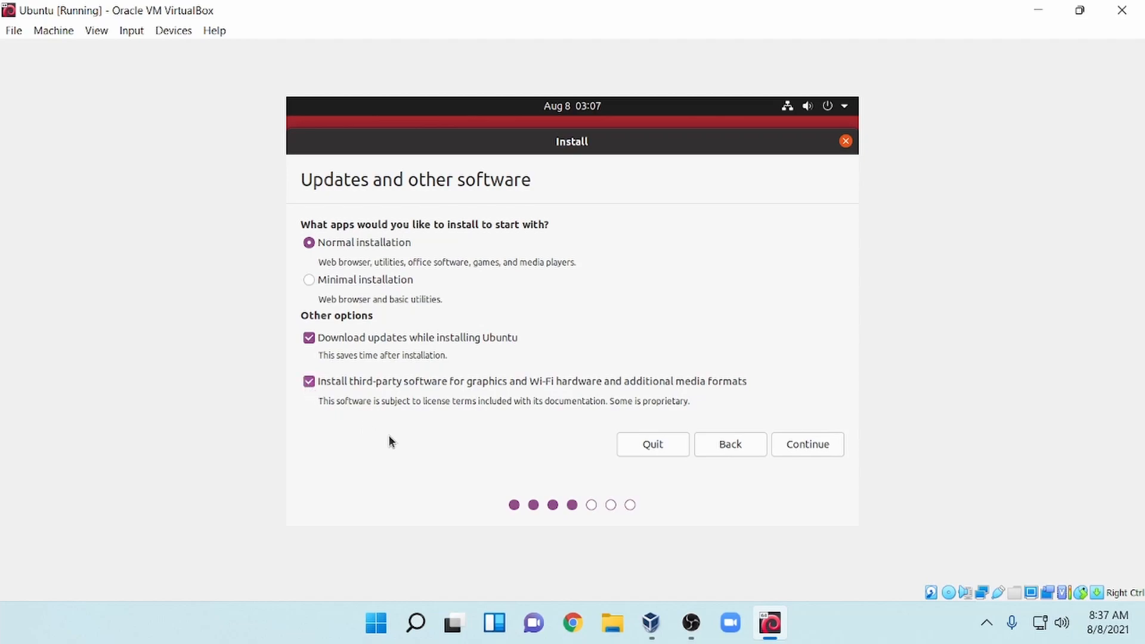
pyautogui.click(809, 452)
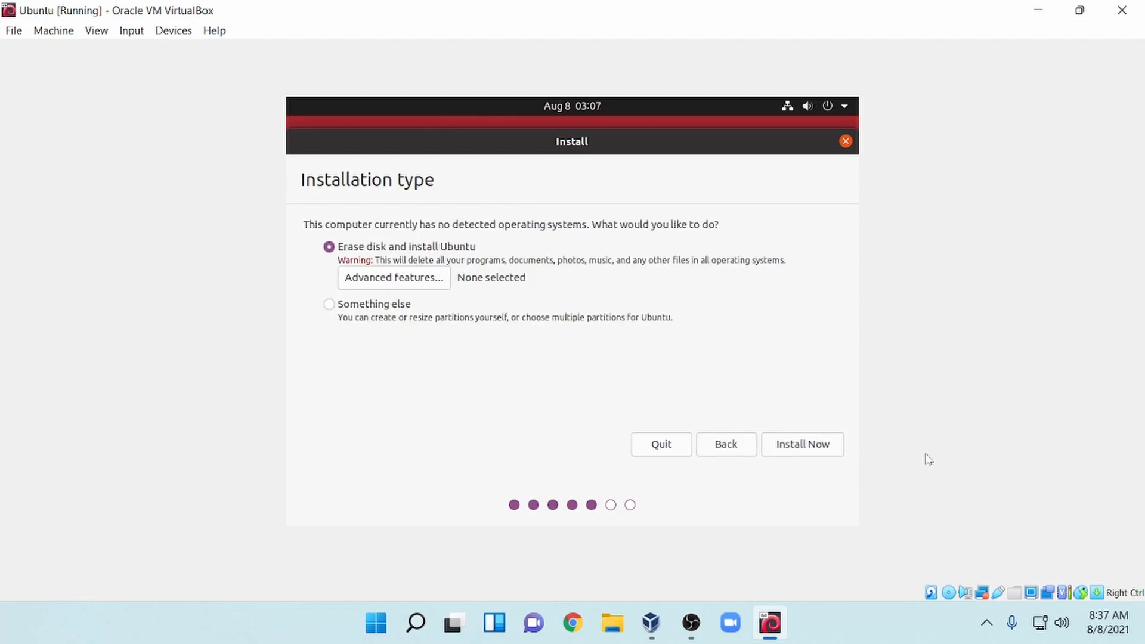
# Erase the whole disk for the install, confirm the partition changes, and keep Kolkata as location.
pyautogui.click(817, 445)
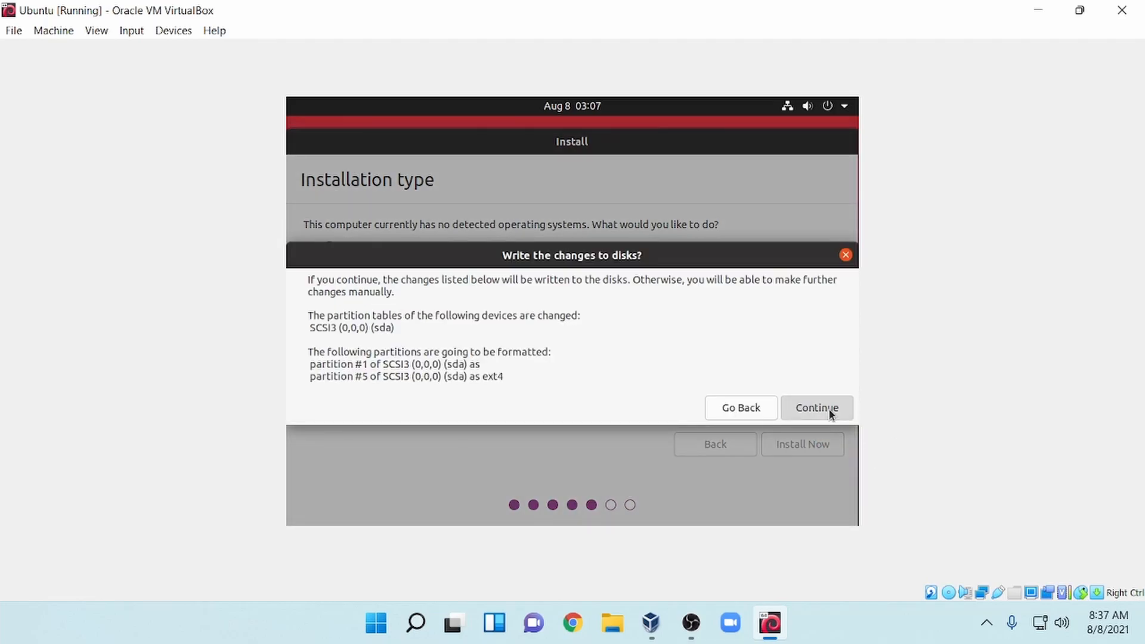
pyautogui.click(829, 409)
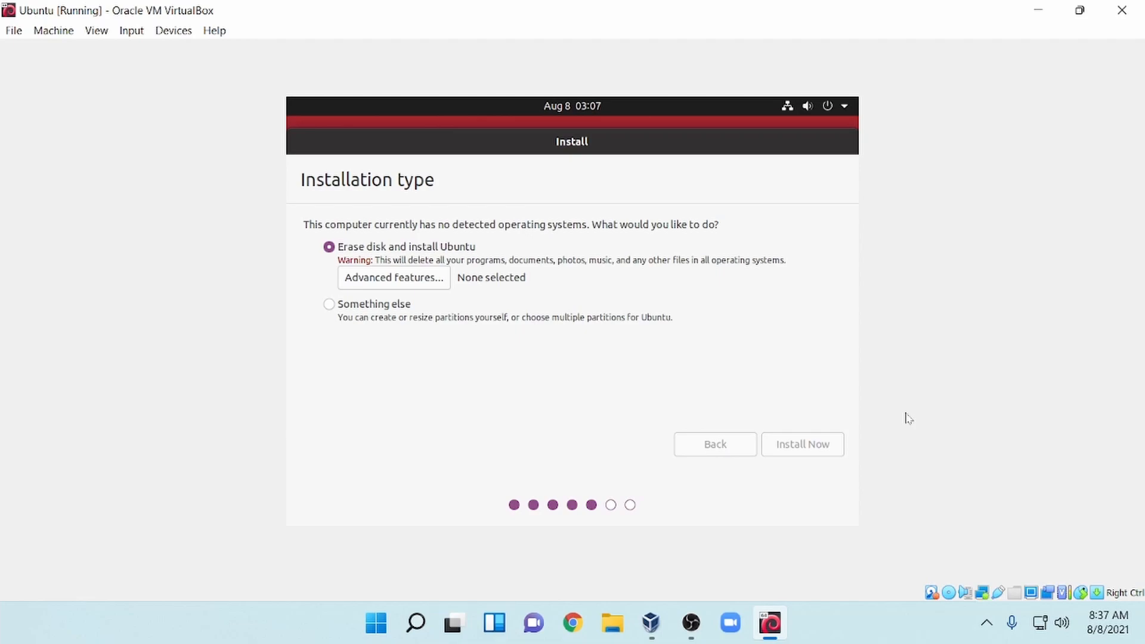
pyautogui.click(837, 449)
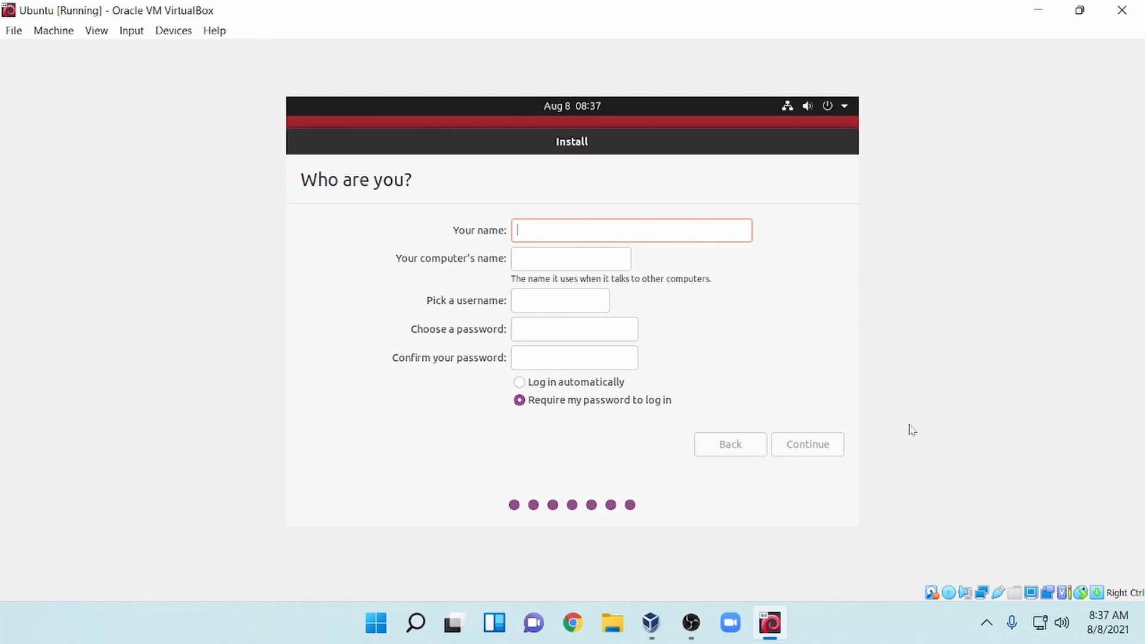
# Enter the user's full name, then replace the suggested computer name and username.
pyautogui.write('AJ T')
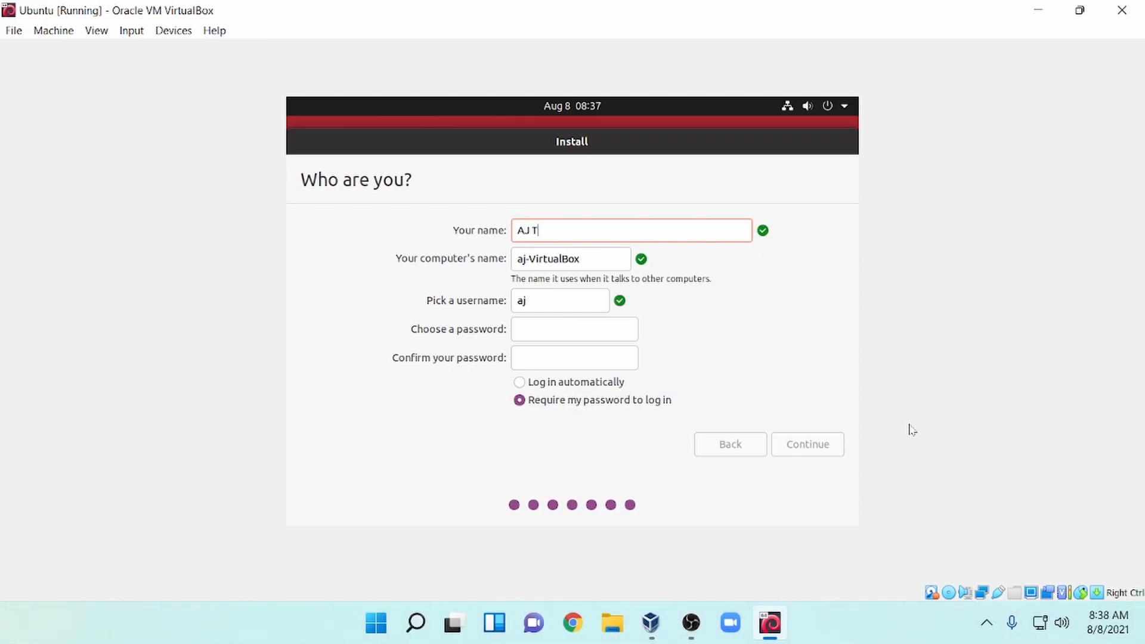
pyautogui.write('ech')
pyautogui.moveTo(596, 257); pyautogui.dragTo(503, 267)
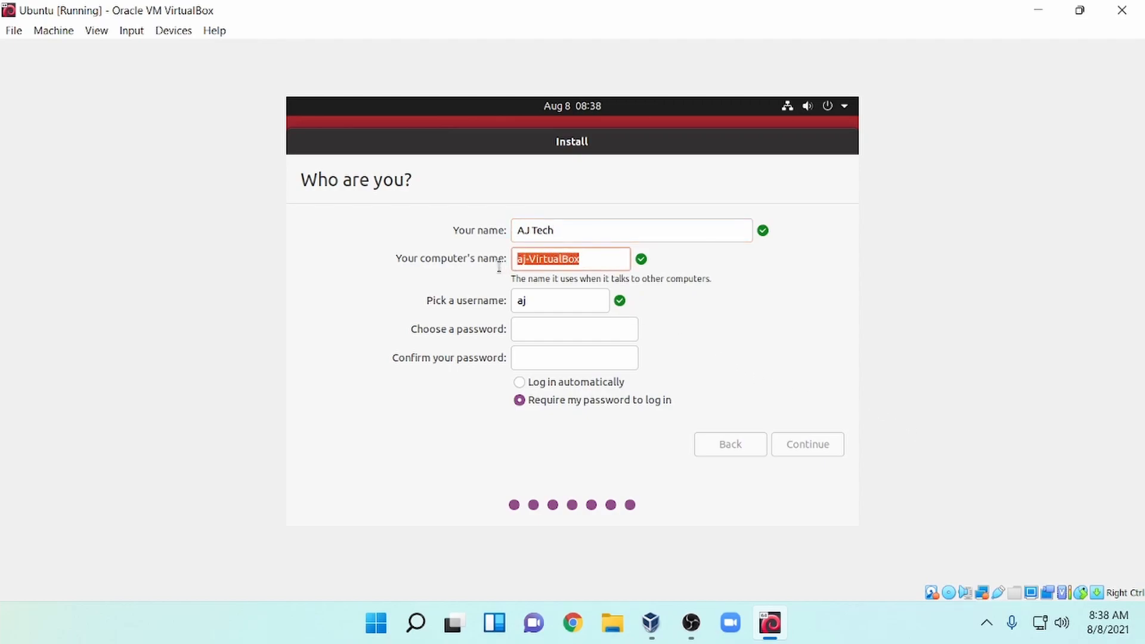
pyautogui.write('ajtech')
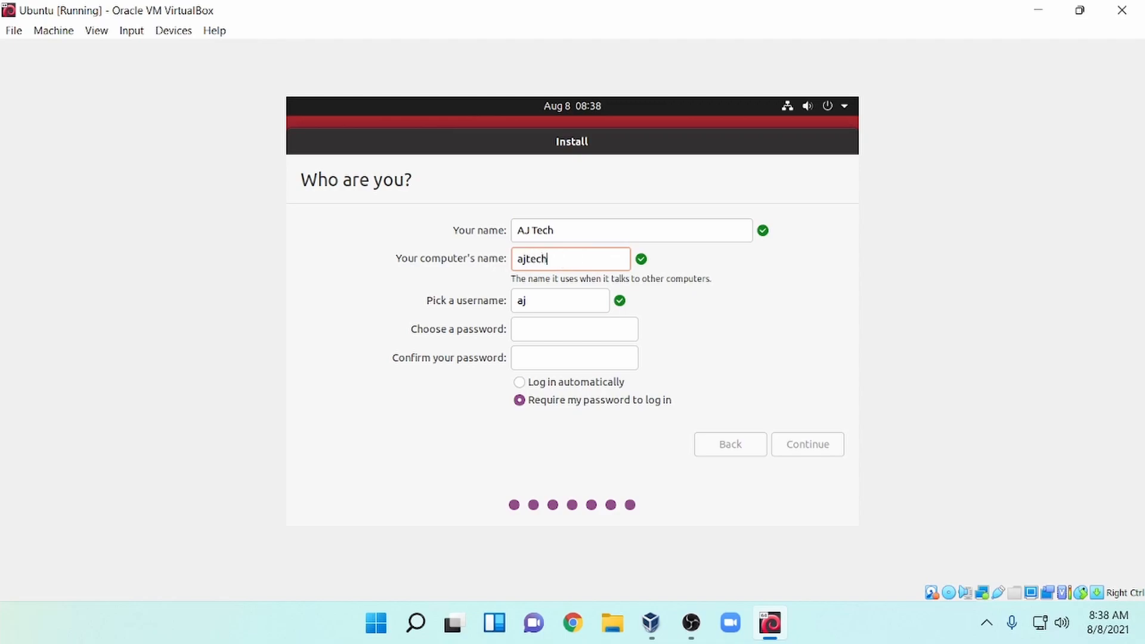
pyautogui.click(540, 303)
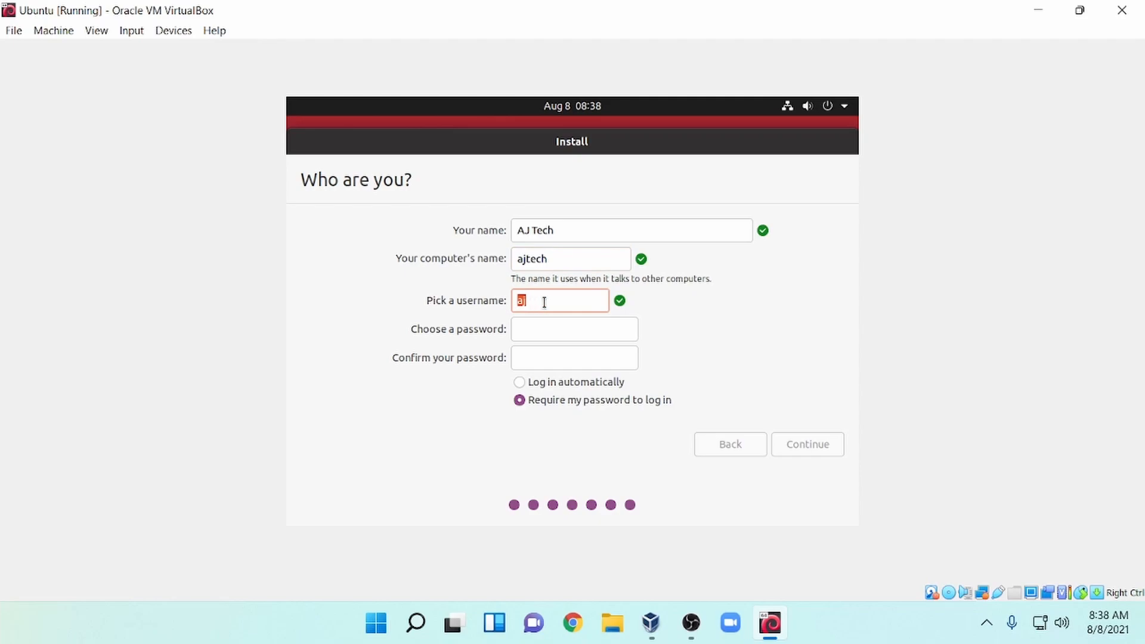
pyautogui.write('ajtech')
# Enter and confirm the account password, then start installing.
pyautogui.click(538, 334)
pyautogui.write('1234567890')
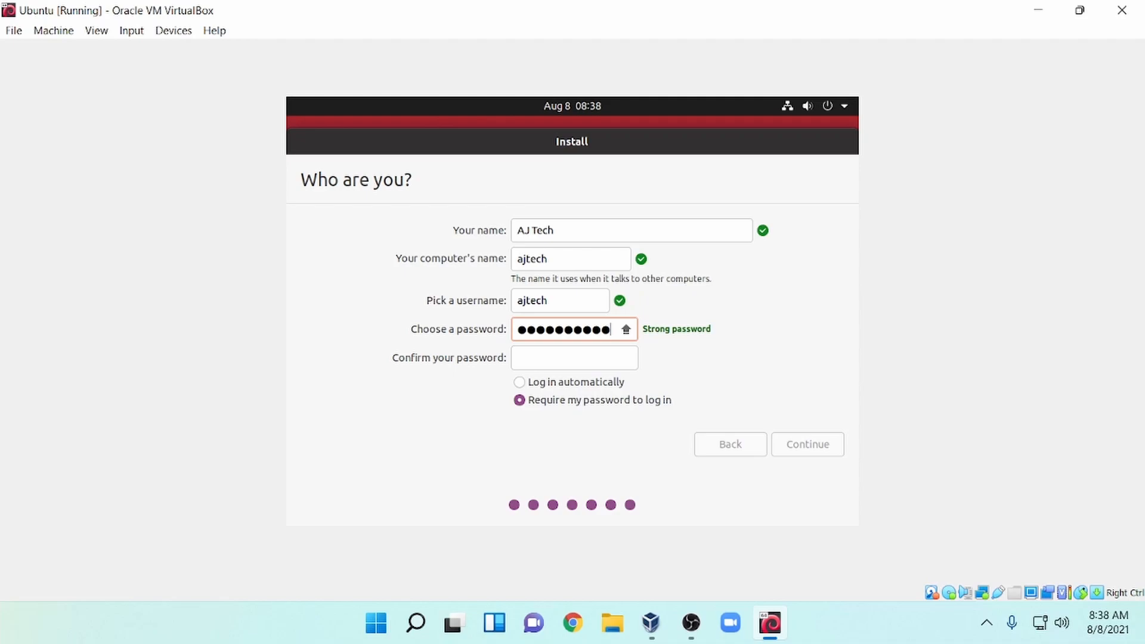
pyautogui.write('1')
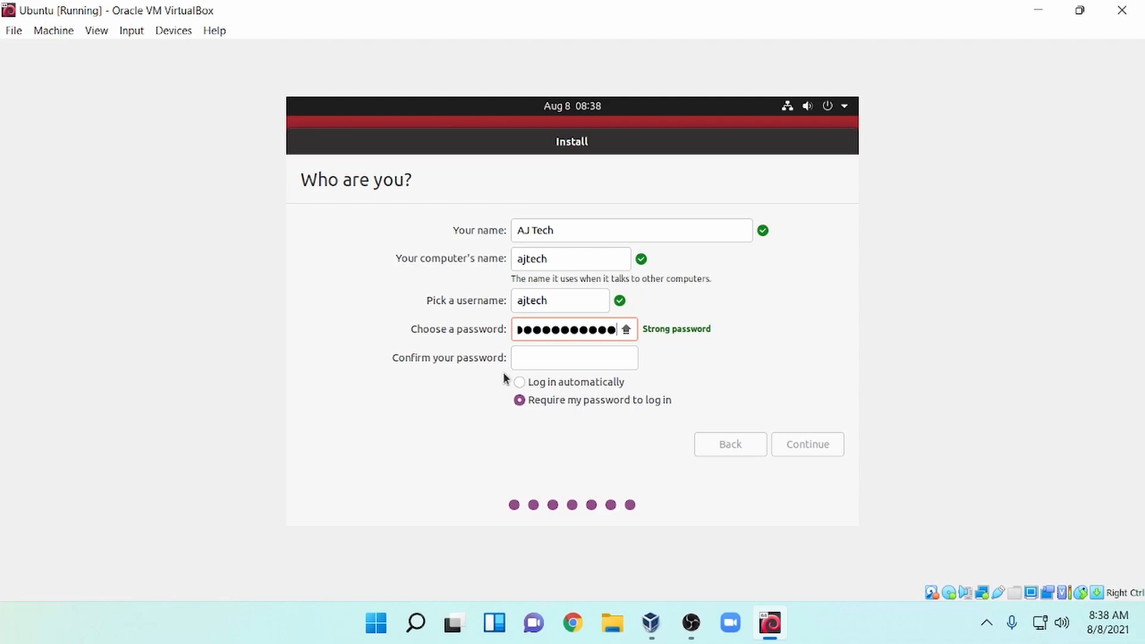
pyautogui.click(531, 360)
pyautogui.write('1234')
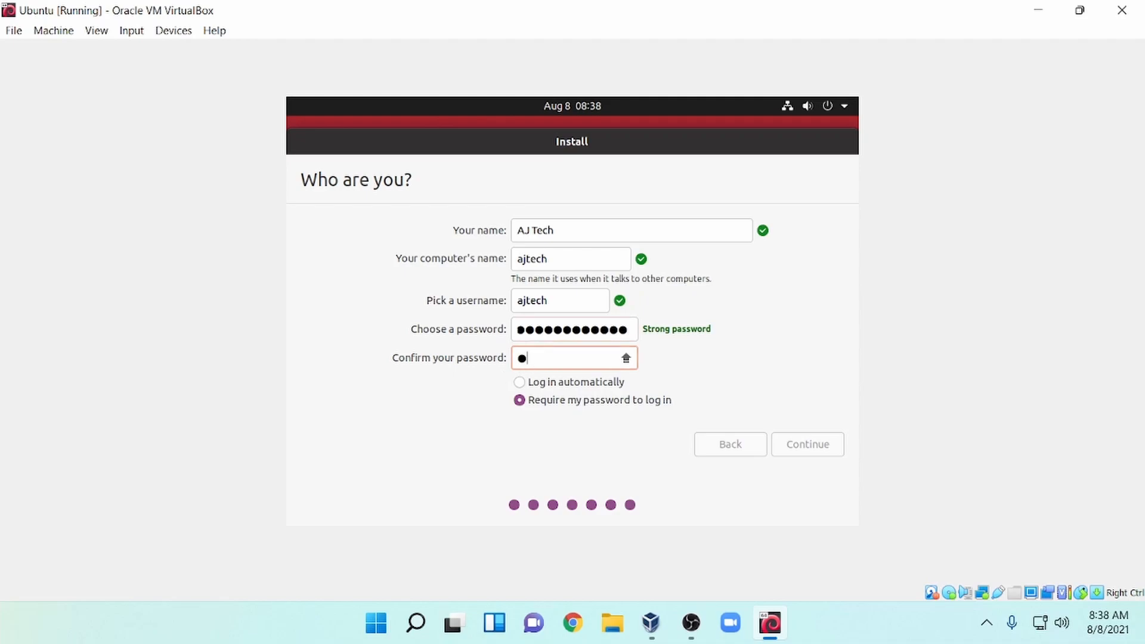
pyautogui.write('567890abc')
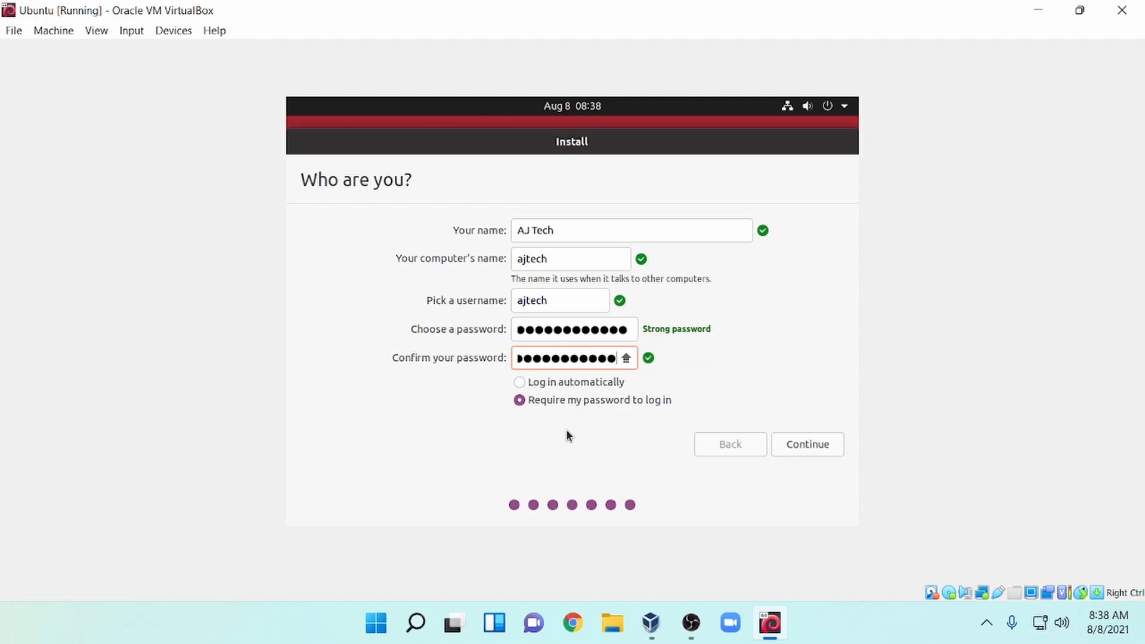
pyautogui.click(827, 446)
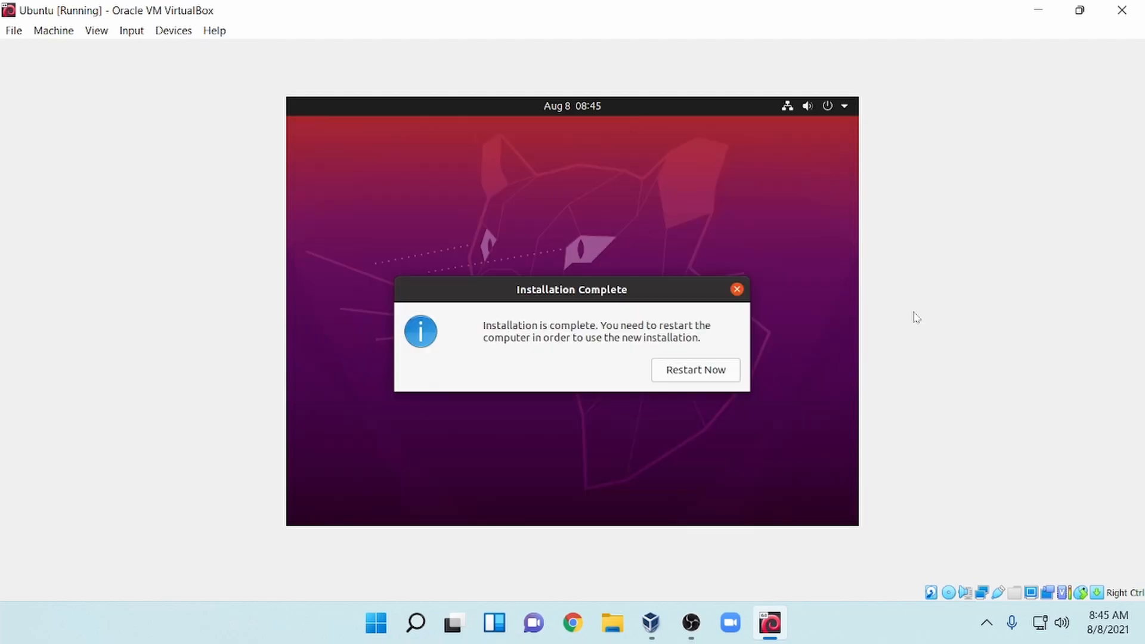
# Restart the VM after installation and confirm the installation medium is removed.
pyautogui.click(716, 374)
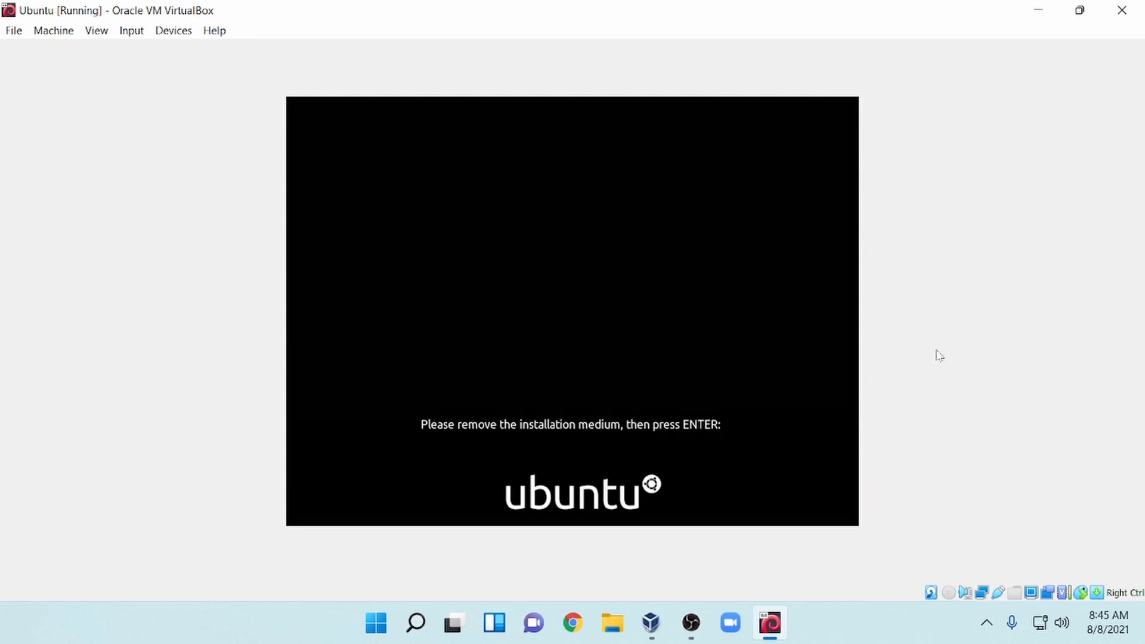
pyautogui.press('Return')
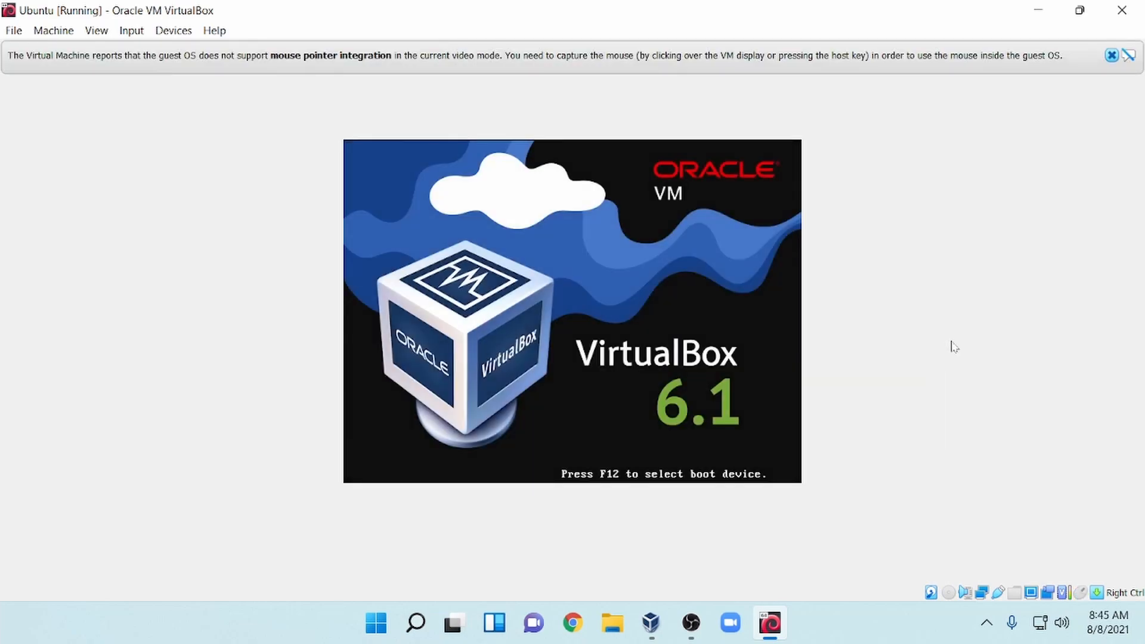